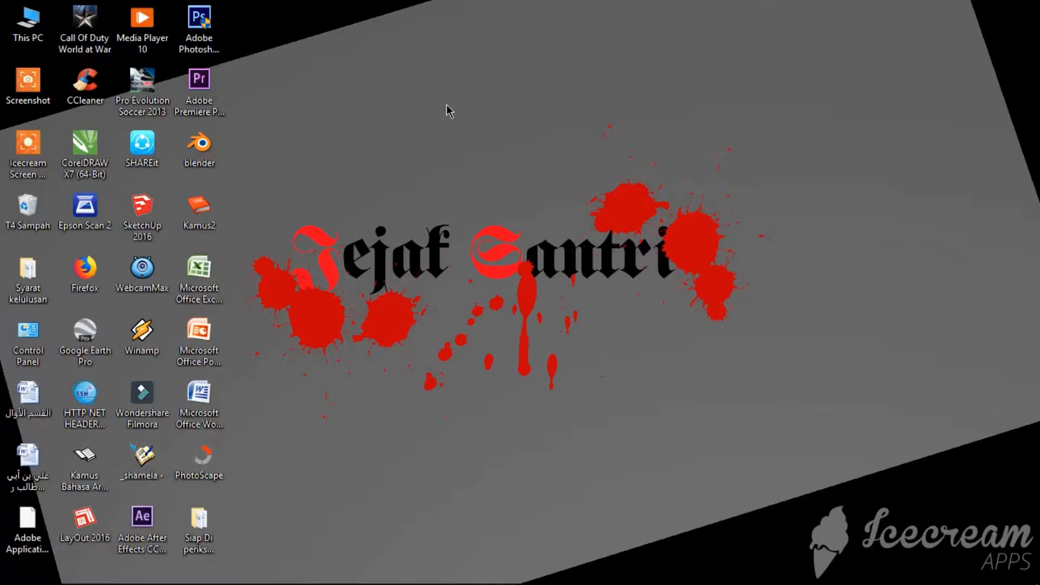
right_click(384, 75)
click(421, 125)
right_click(421, 127)
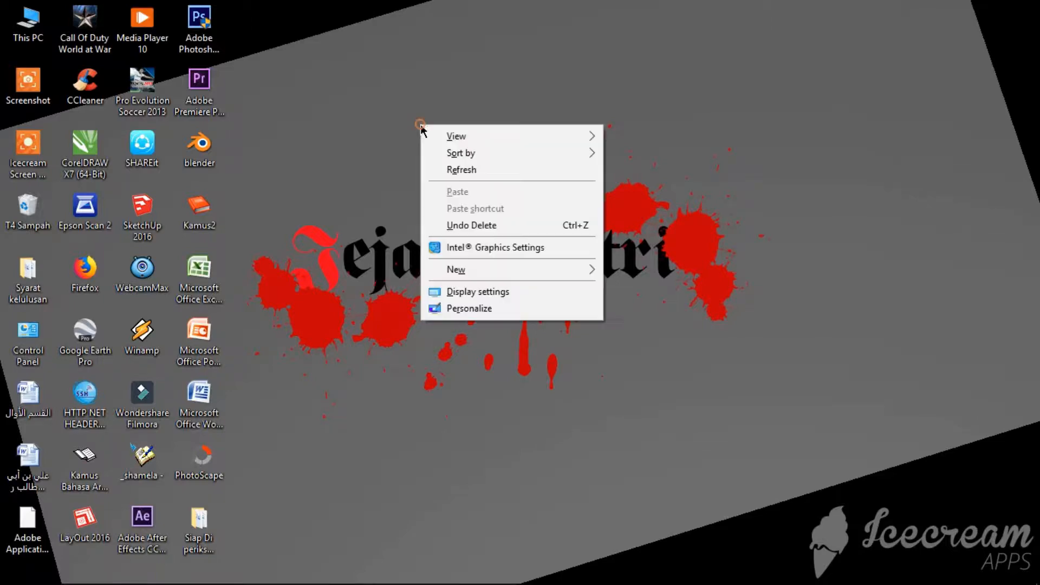
click(471, 168)
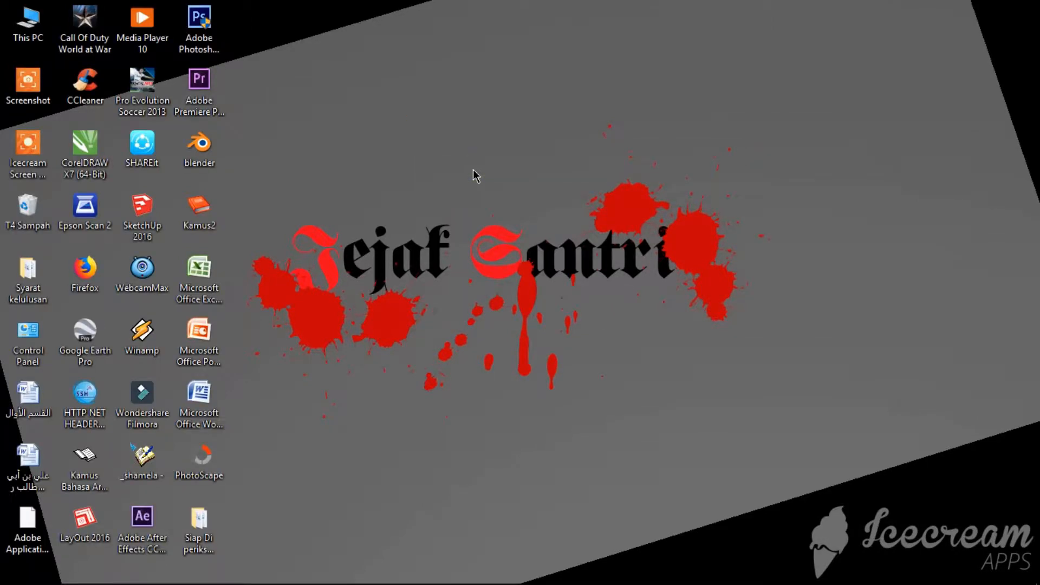
right_click(475, 173)
click(516, 213)
right_click(516, 207)
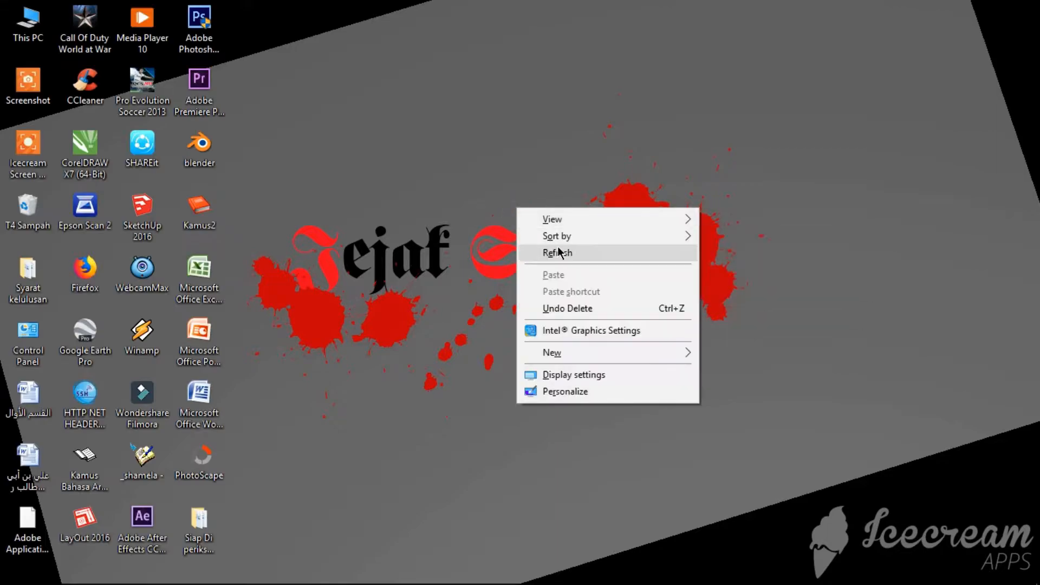
click(558, 251)
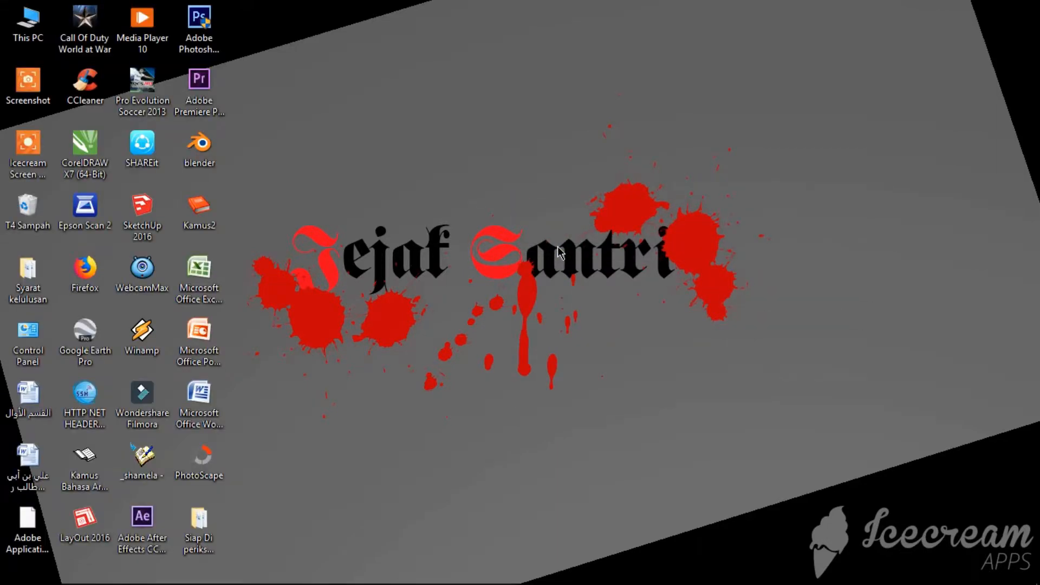
right_click(558, 251)
click(599, 291)
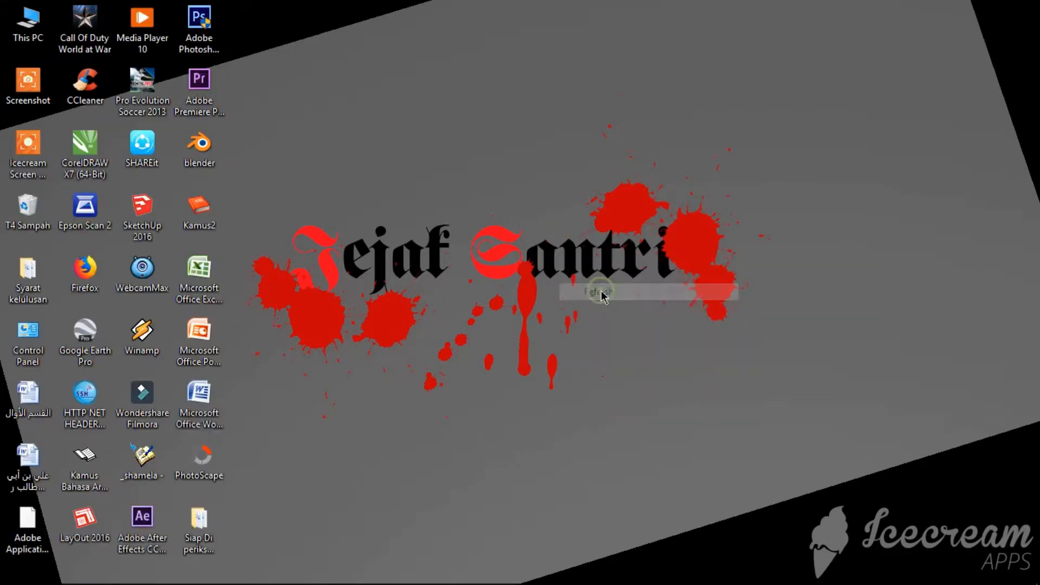
right_click(341, 134)
click(384, 175)
right_click(385, 173)
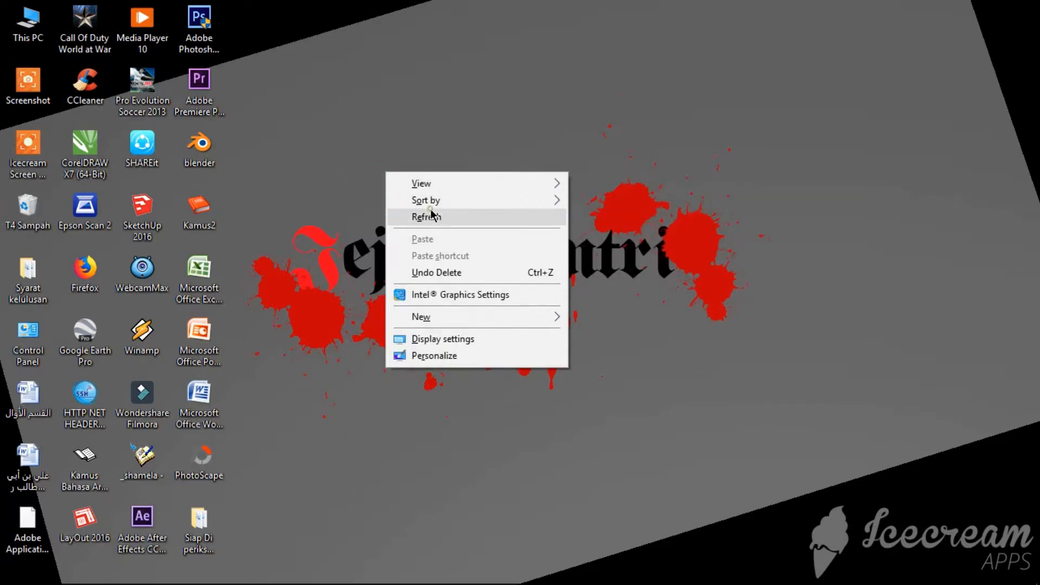
click(432, 216)
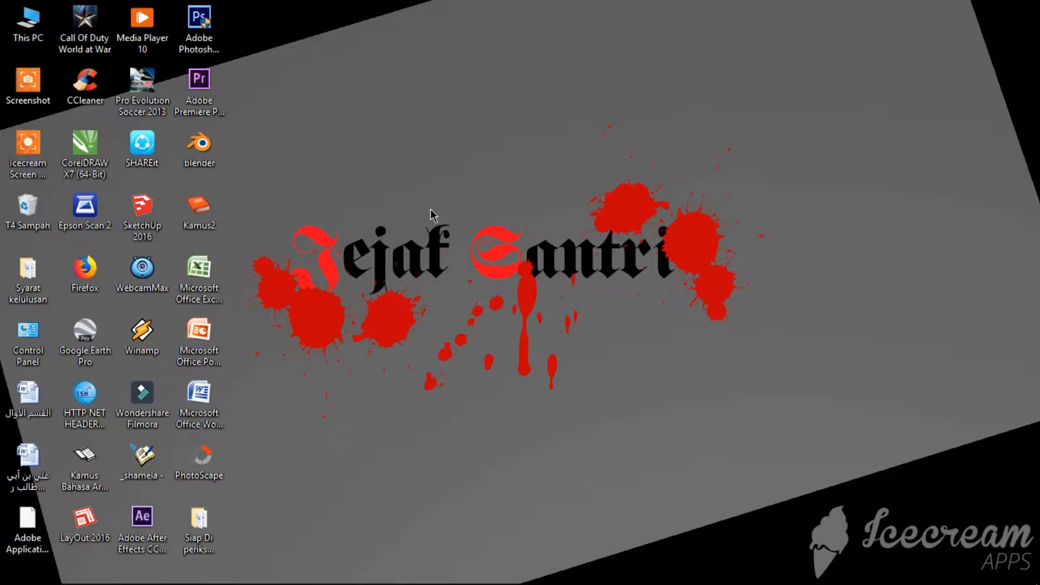
right_click(424, 202)
click(477, 255)
right_click(481, 254)
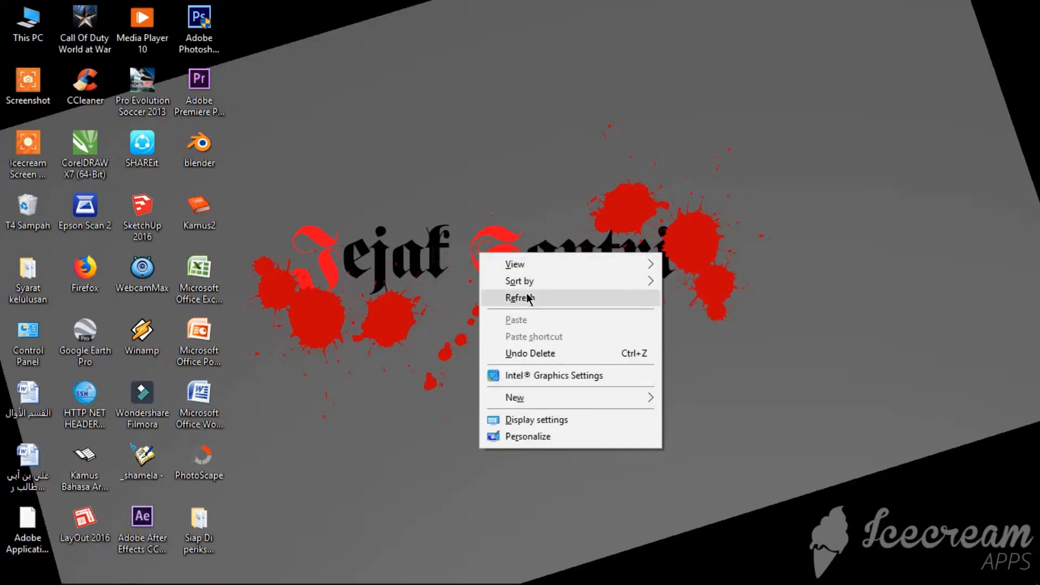
click(528, 298)
right_click(531, 297)
click(583, 342)
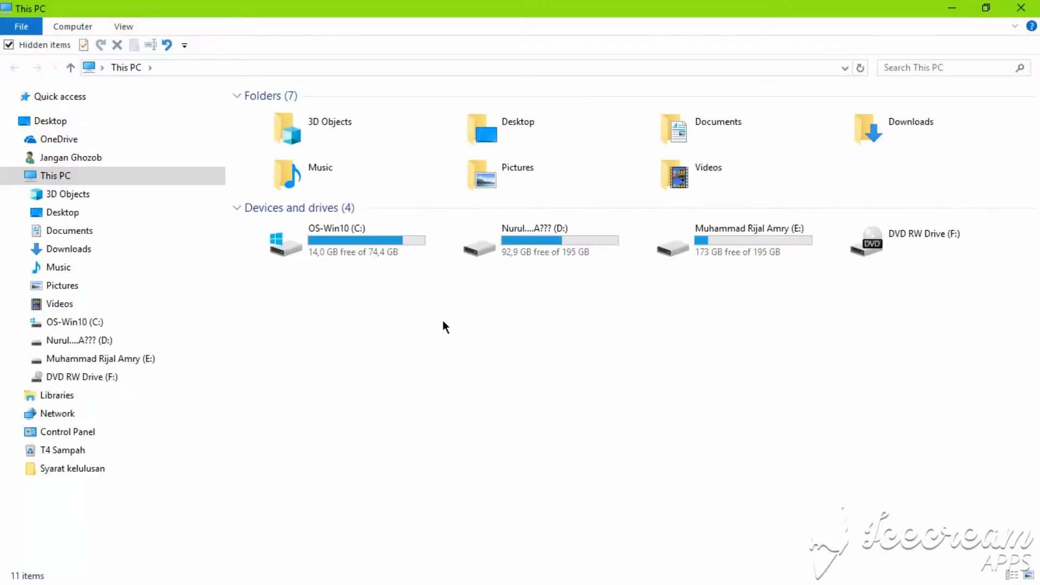
right_click(443, 320)
click(492, 379)
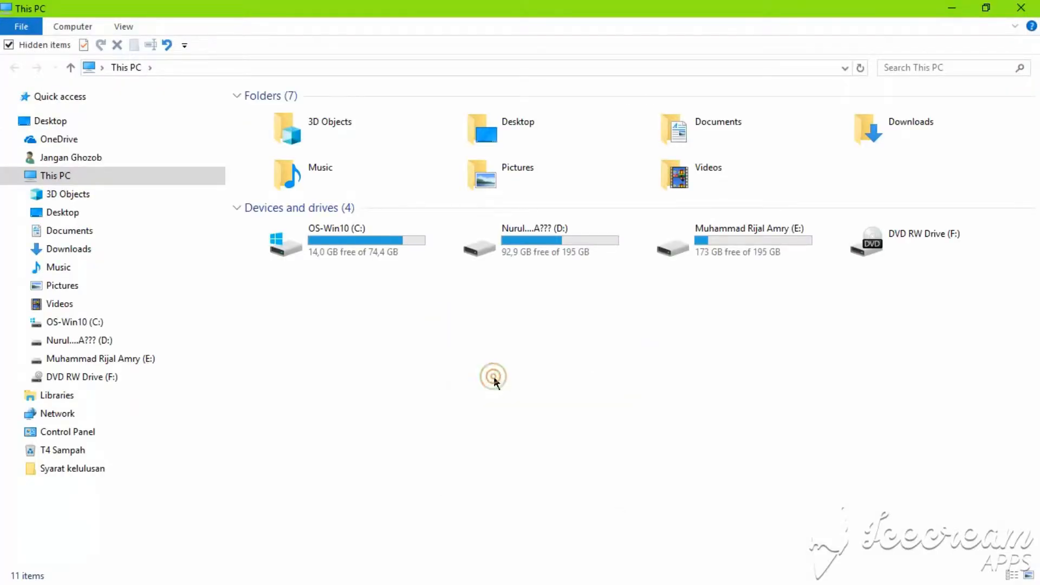
right_click(539, 415)
click(559, 305)
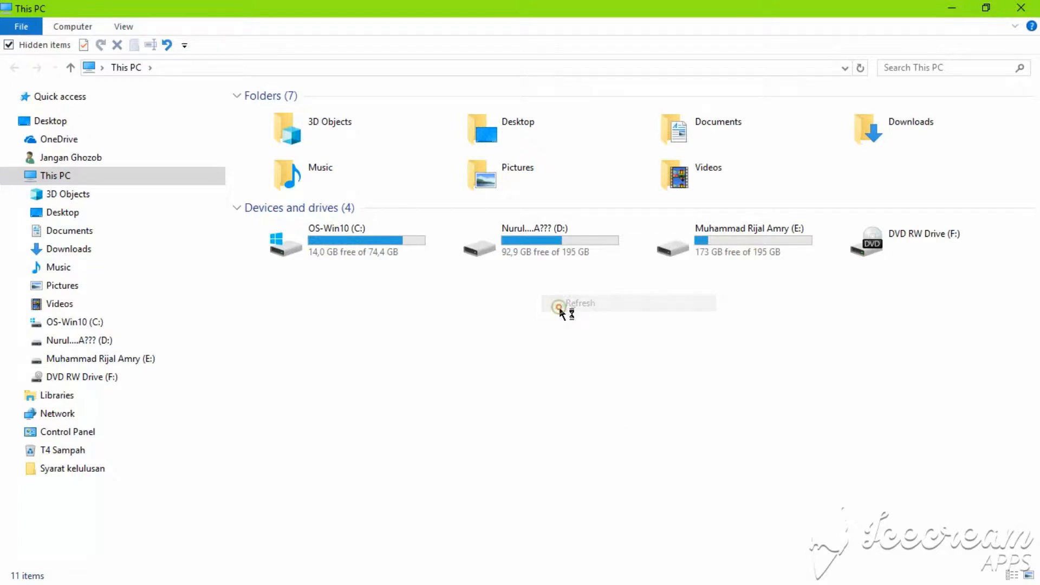
right_click(609, 348)
click(656, 408)
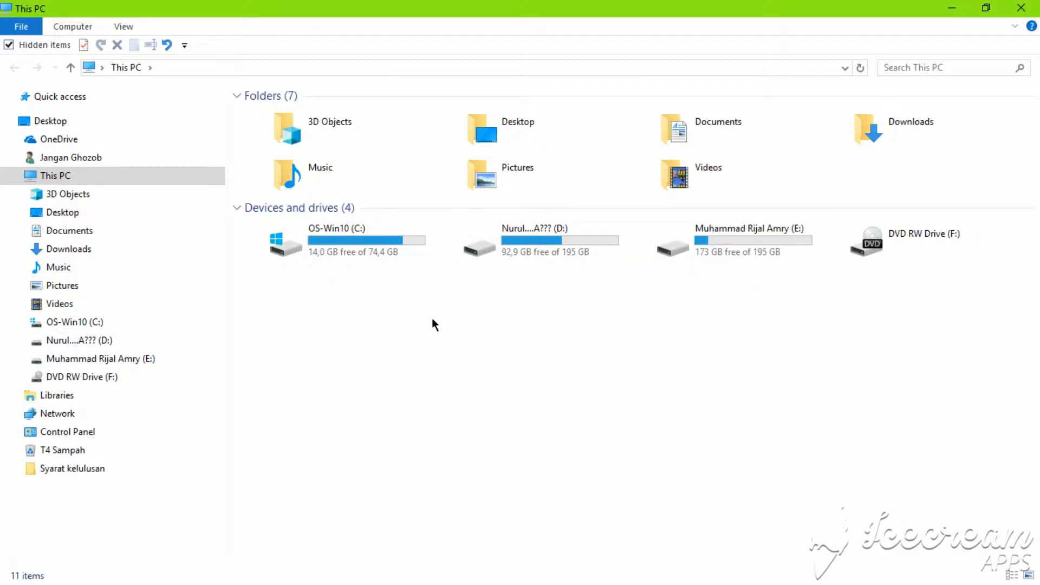
right_click(557, 334)
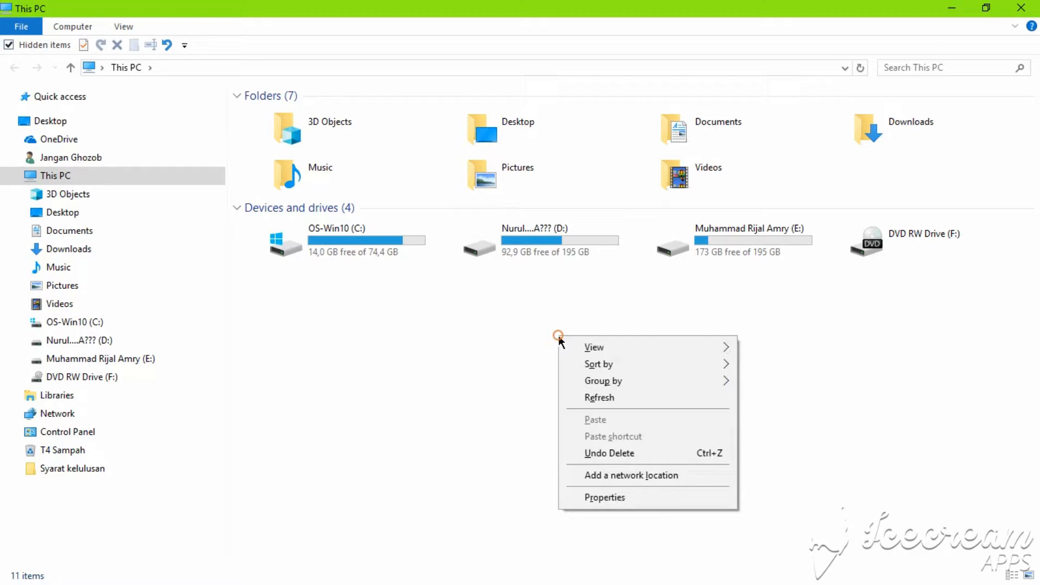
click(612, 400)
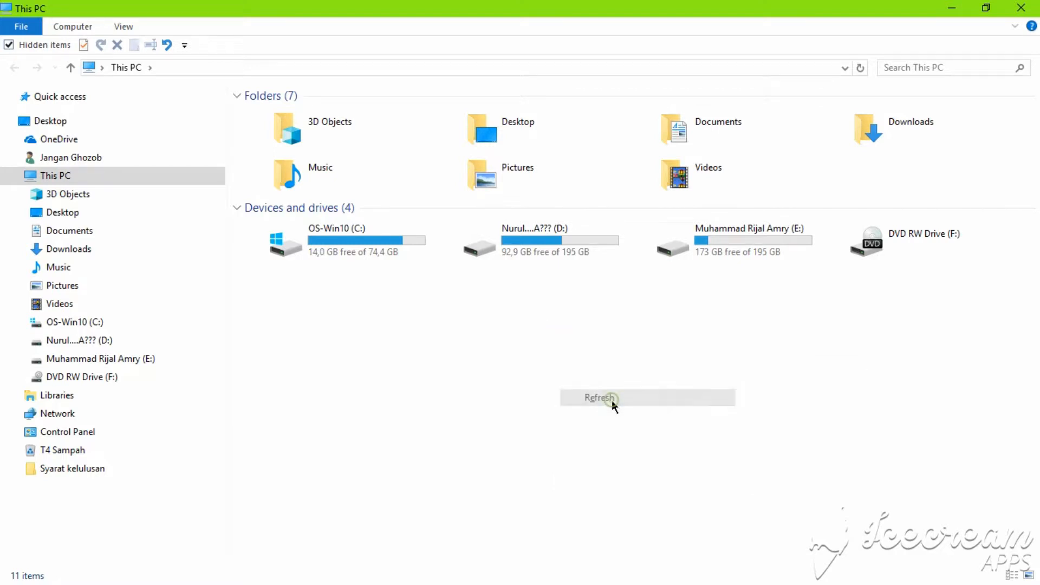
- Open drive E: and refresh its file listing
double_click(735, 252)
right_click(552, 290)
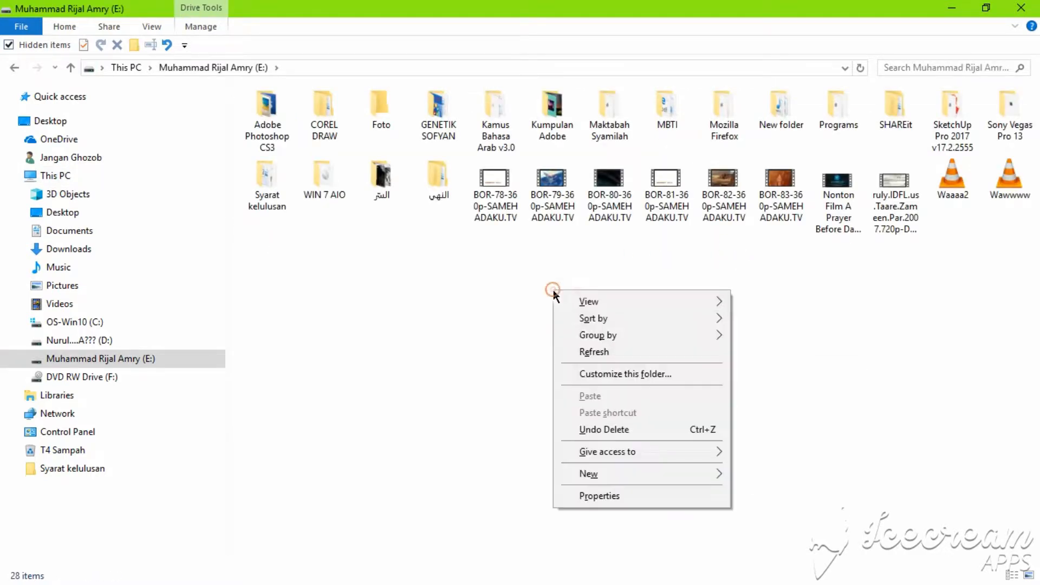
click(613, 352)
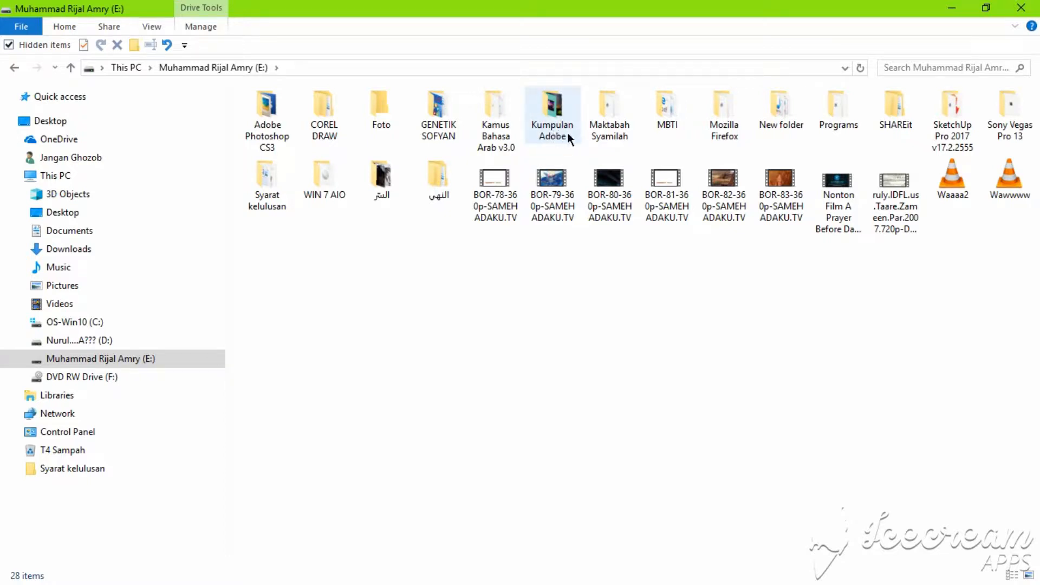
- Open the Kumpulan Adobe folder to view its contents, refresh it, and return to the root of drive E:
double_click(545, 119)
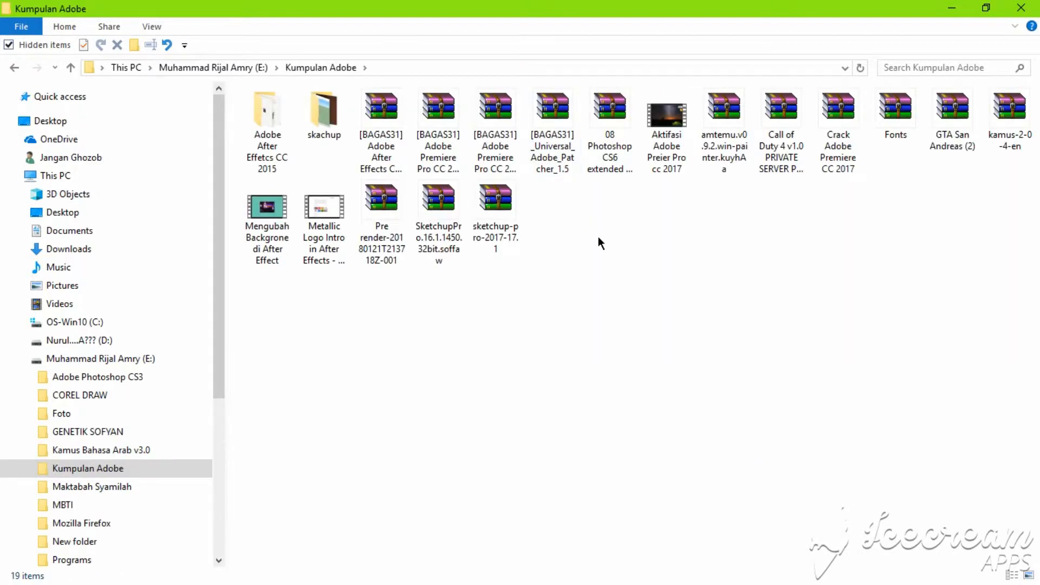
right_click(598, 236)
click(640, 300)
key(alt+Up)
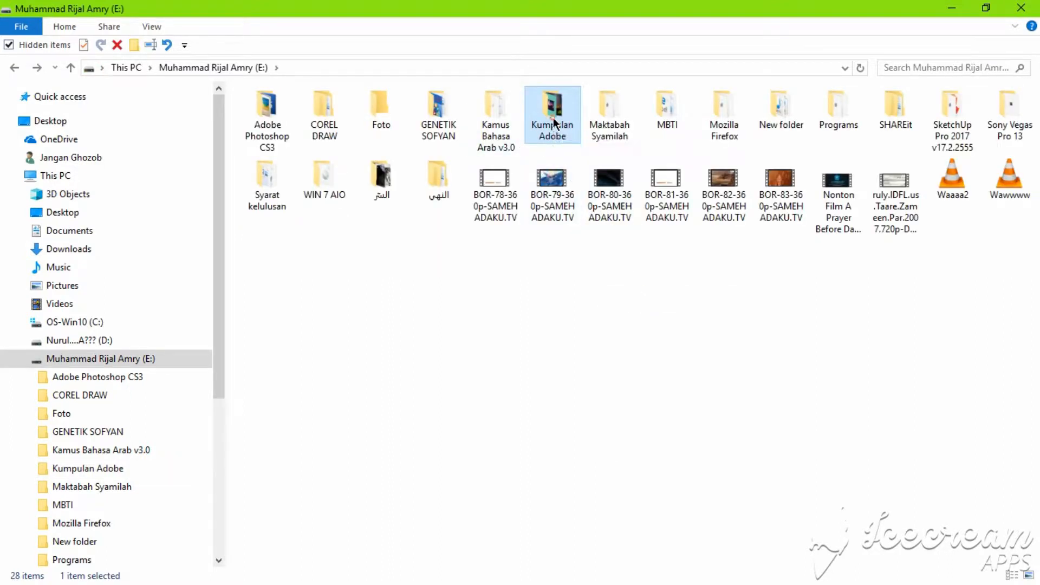
- Open the properties of the Kumpulan Adobe folder, look through the property pages and bring up its Security settings
right_click(554, 119)
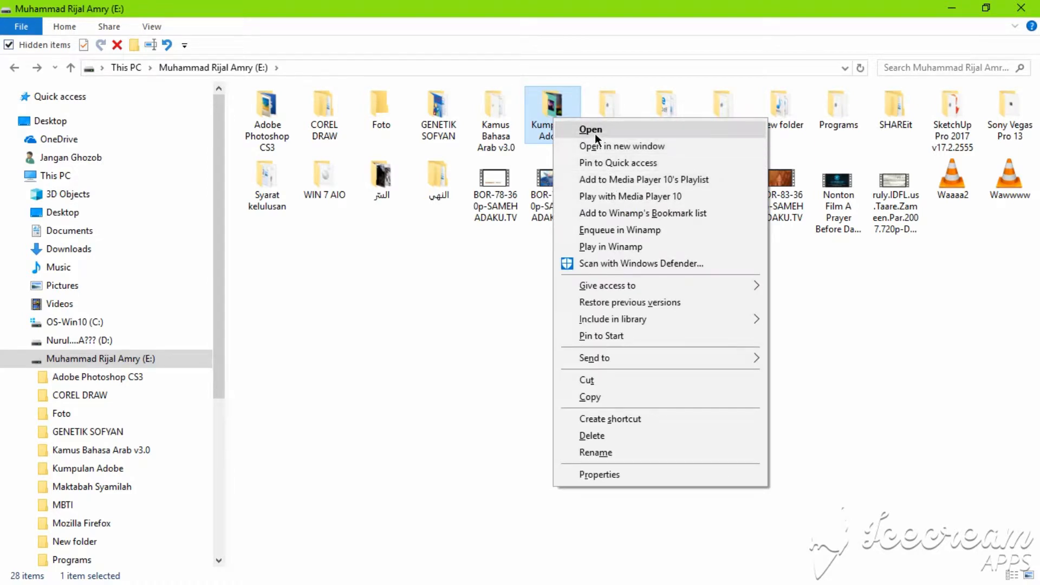
click(636, 473)
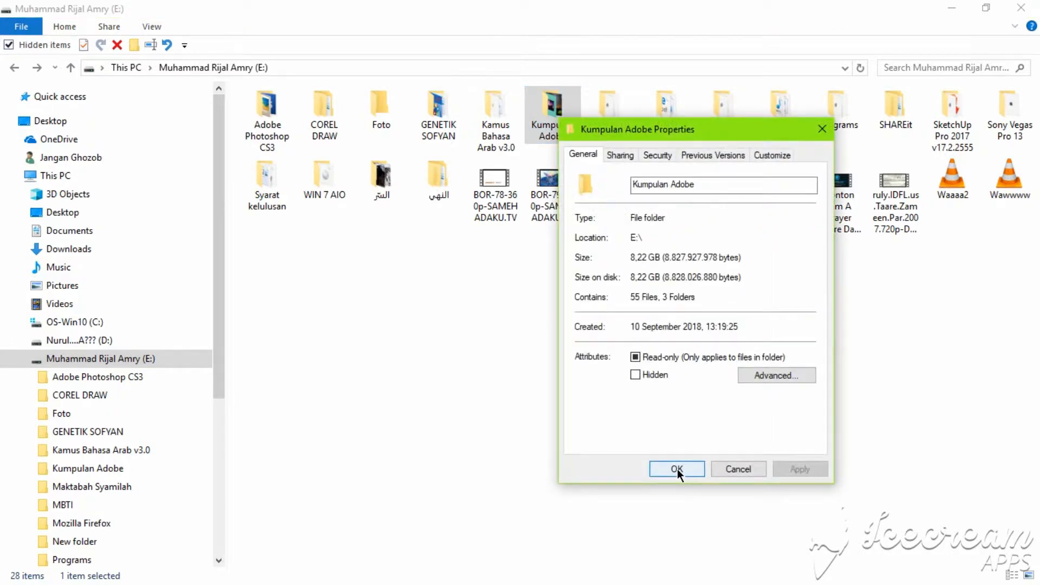
click(625, 155)
click(654, 155)
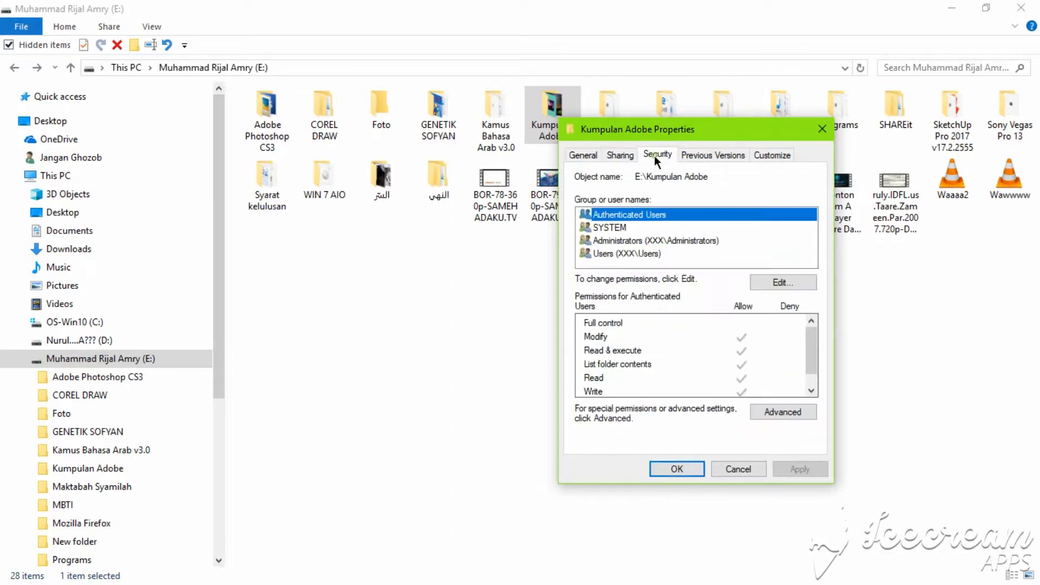
click(713, 154)
click(771, 155)
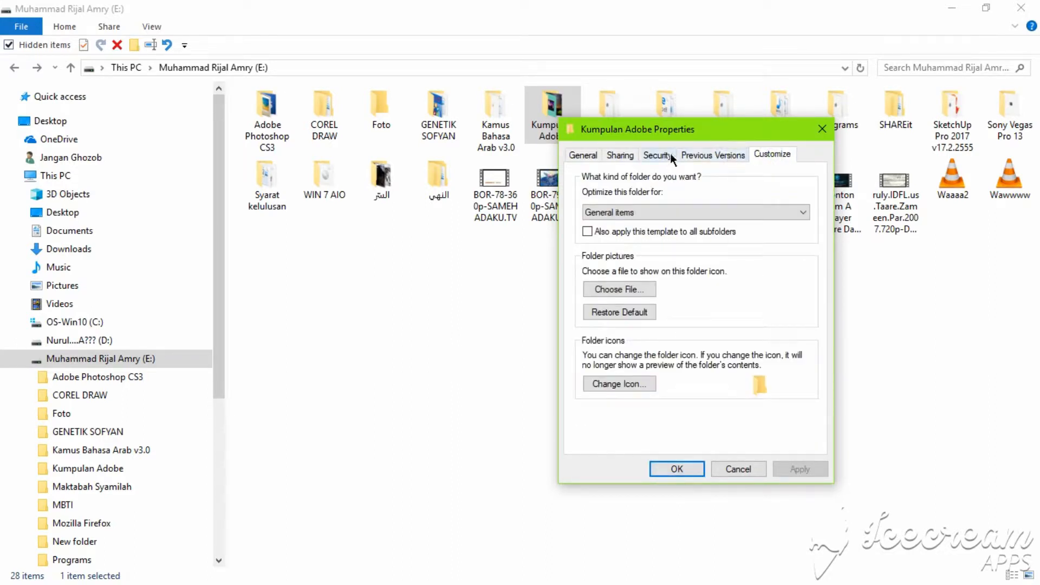
click(653, 156)
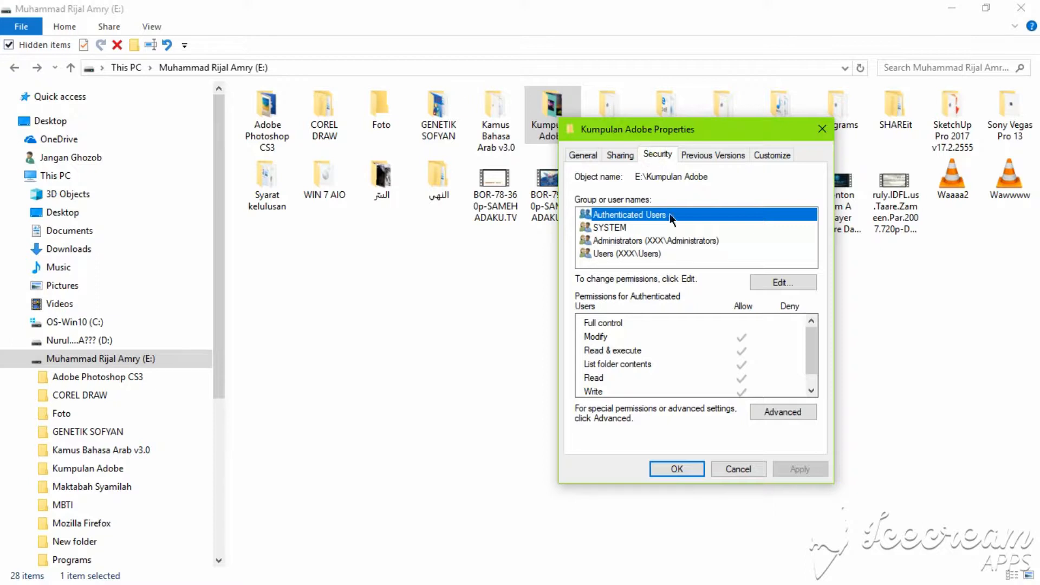
- Review the folder permissions listed for SYSTEM, Administrators, Users and Authenticated Users
click(619, 227)
click(629, 240)
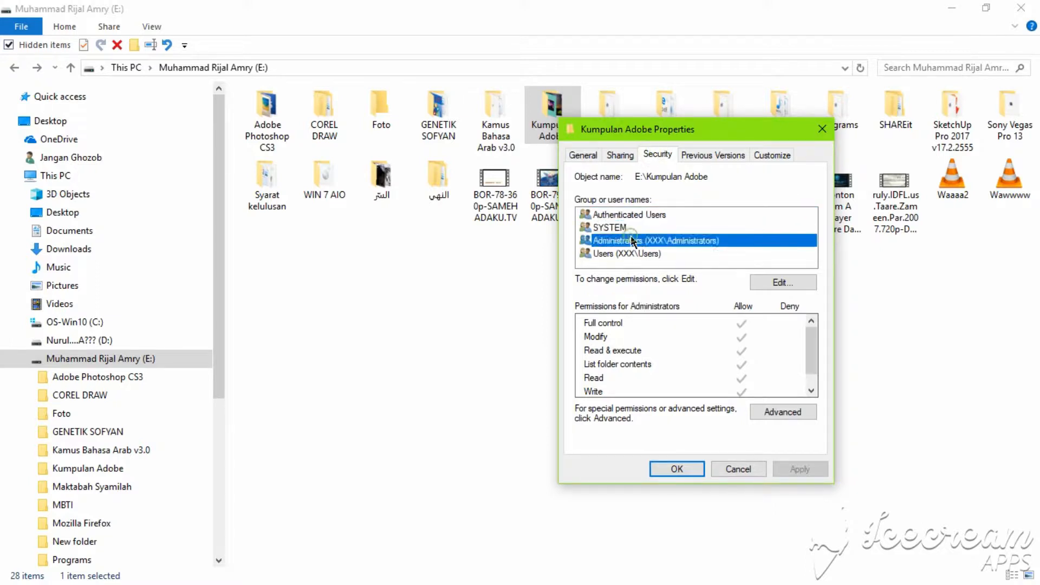
click(638, 254)
click(607, 215)
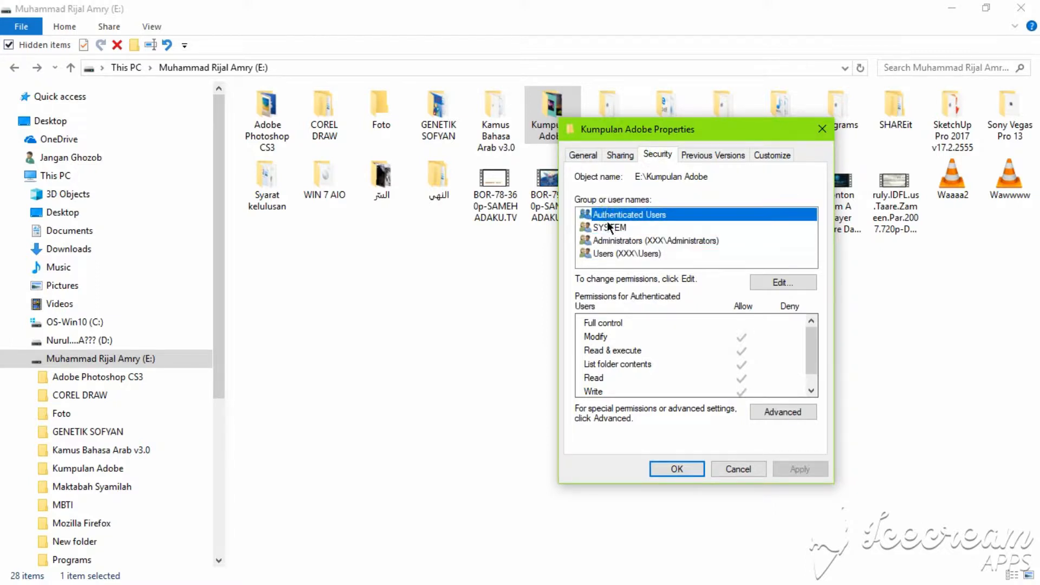
click(609, 228)
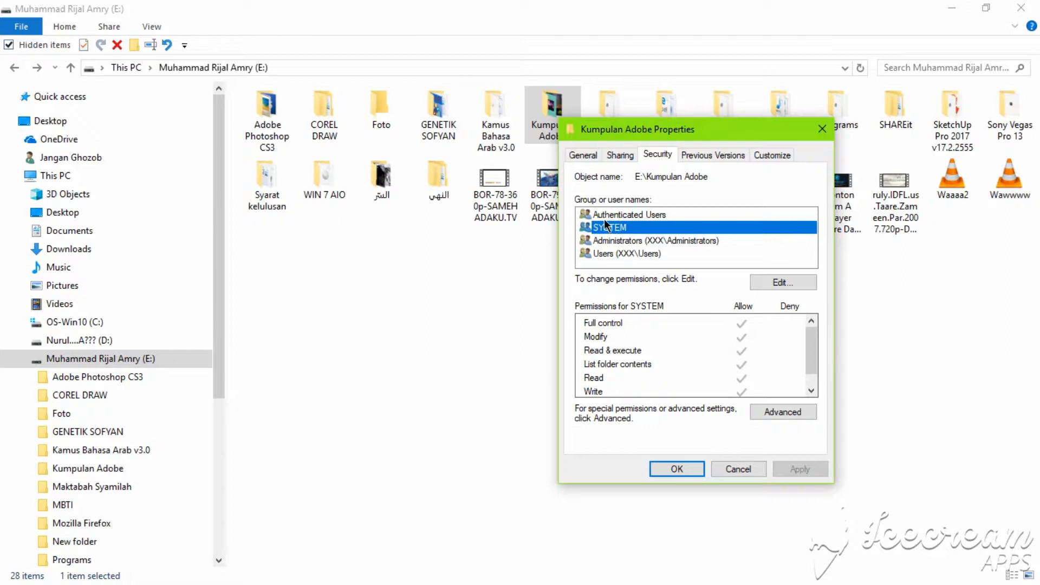
click(608, 217)
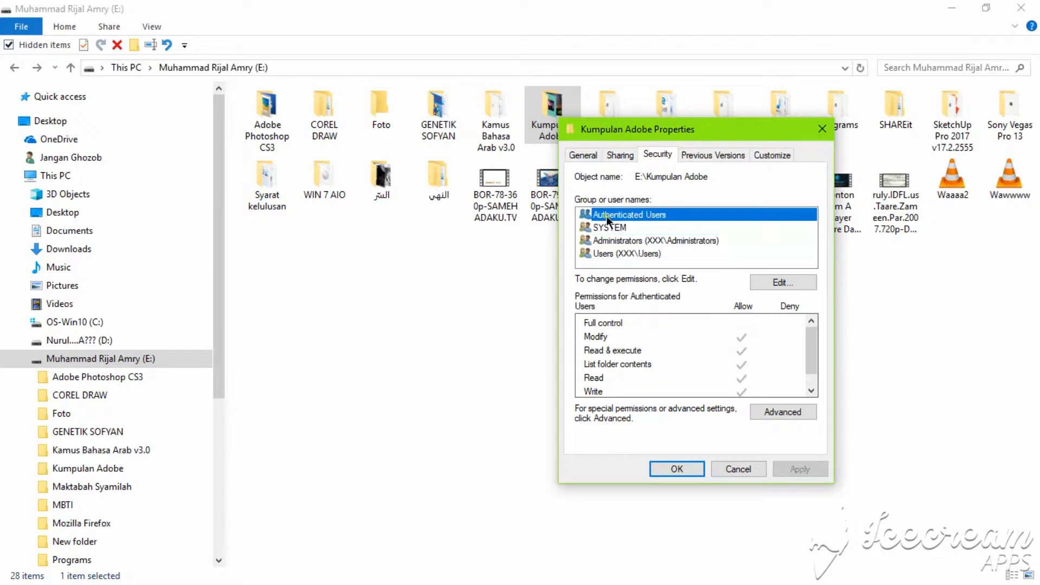
- Edit the Kumpulan Adobe folder's permissions to deny Modify for Authenticated Users and for SYSTEM
click(787, 282)
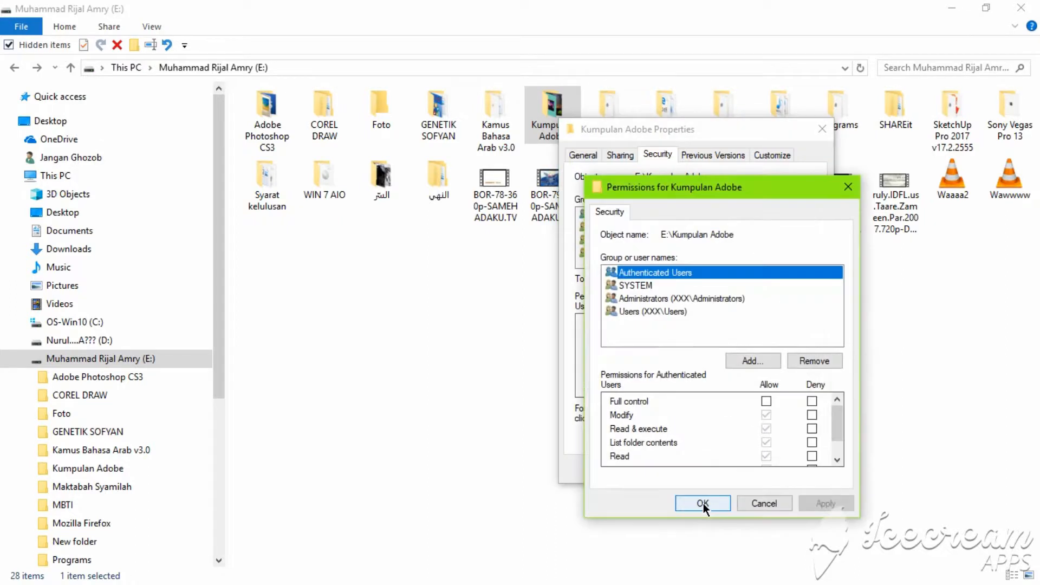
click(811, 415)
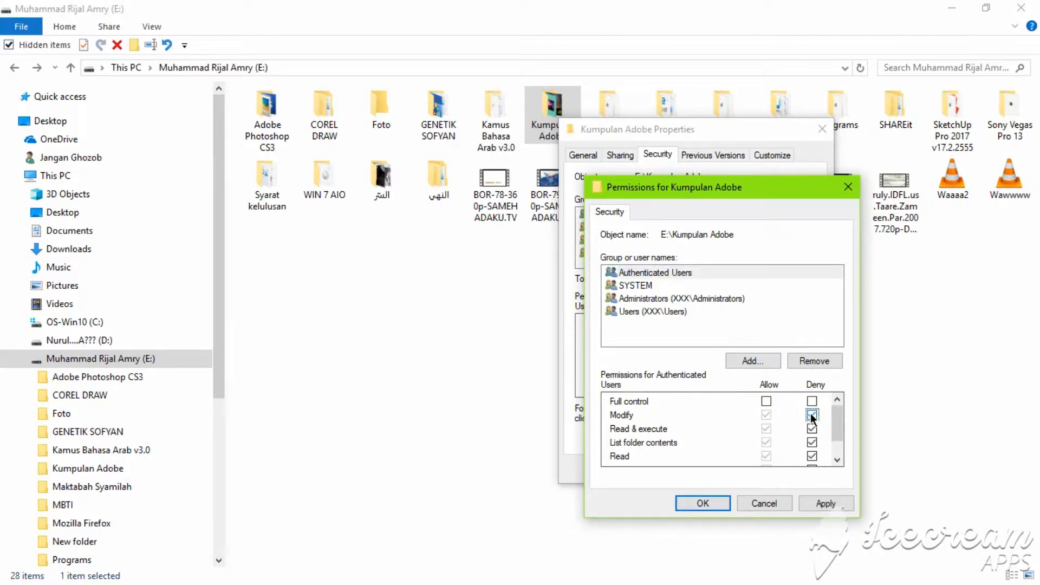
drag(835, 428, 837, 397)
click(630, 288)
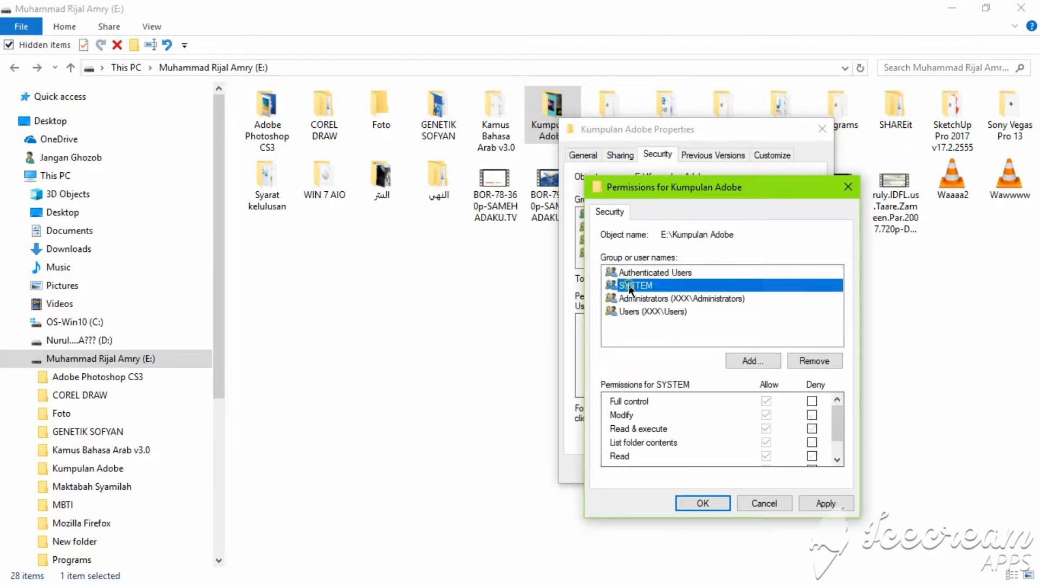
click(811, 414)
- Check the editable Allow and Deny entries of Administrators, Users, SYSTEM and Authenticated Users
click(649, 297)
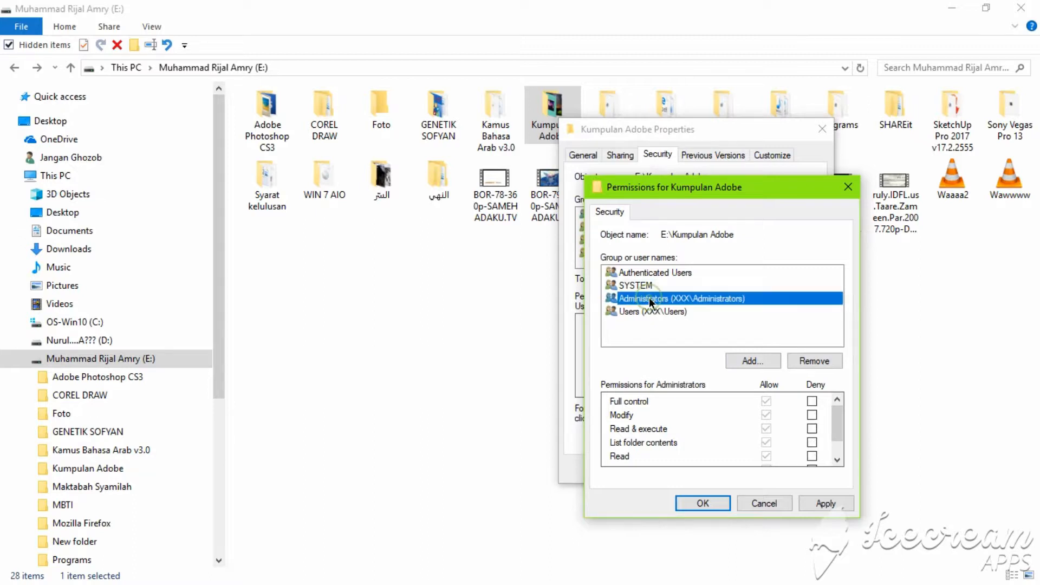
click(667, 312)
click(651, 298)
click(656, 312)
click(645, 298)
click(630, 273)
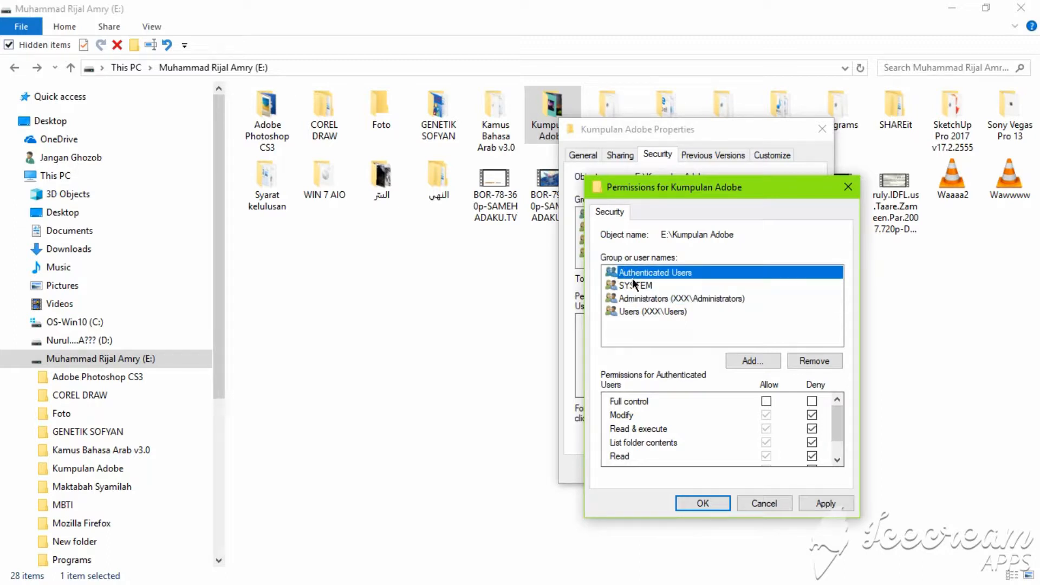
click(635, 283)
click(635, 275)
- Save the deny permissions, accept the Windows Security warning and close the Kumpulan Adobe properties
click(706, 505)
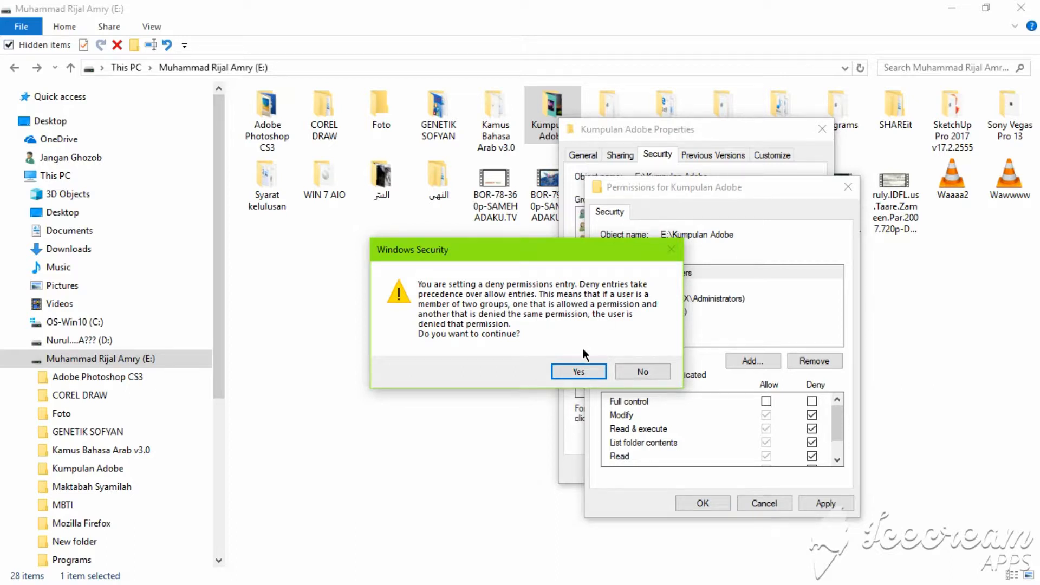
click(583, 378)
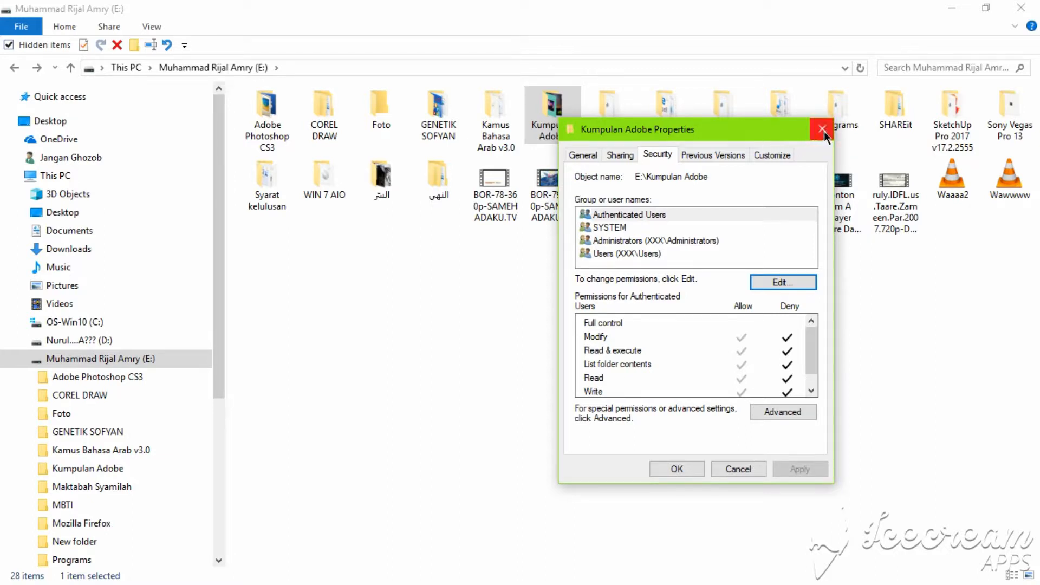
click(824, 131)
right_click(600, 268)
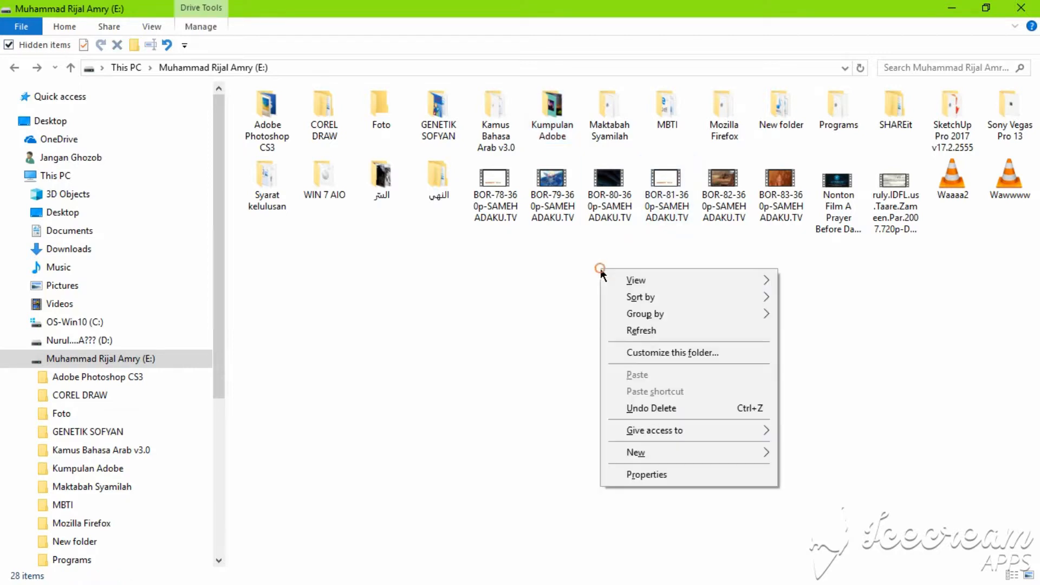
- Refresh drive E: and try to open the Kumpulan Adobe folder twice, dismissing the permission prompt each time
click(656, 337)
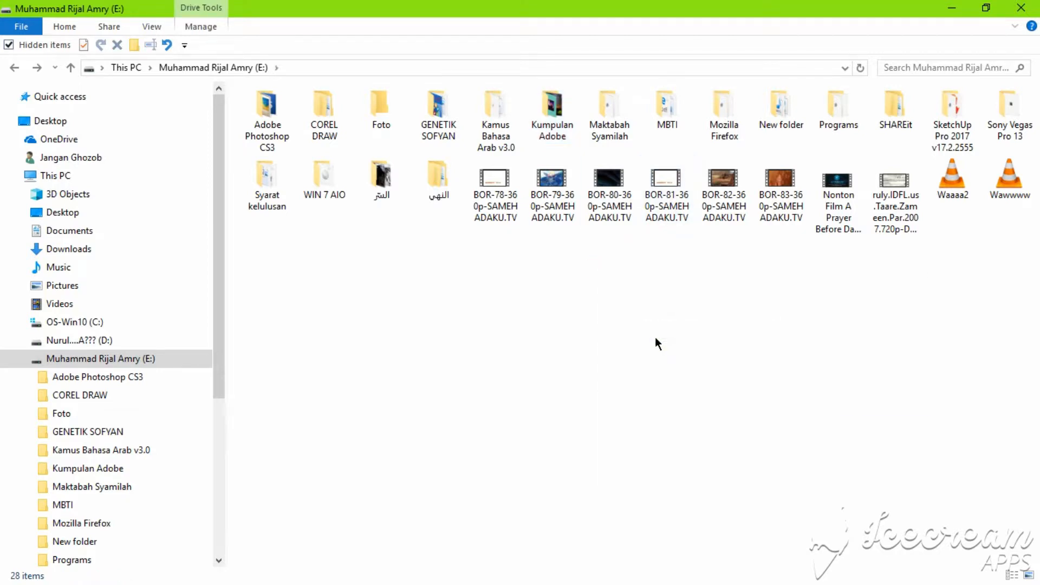
right_click(654, 337)
click(706, 401)
double_click(545, 134)
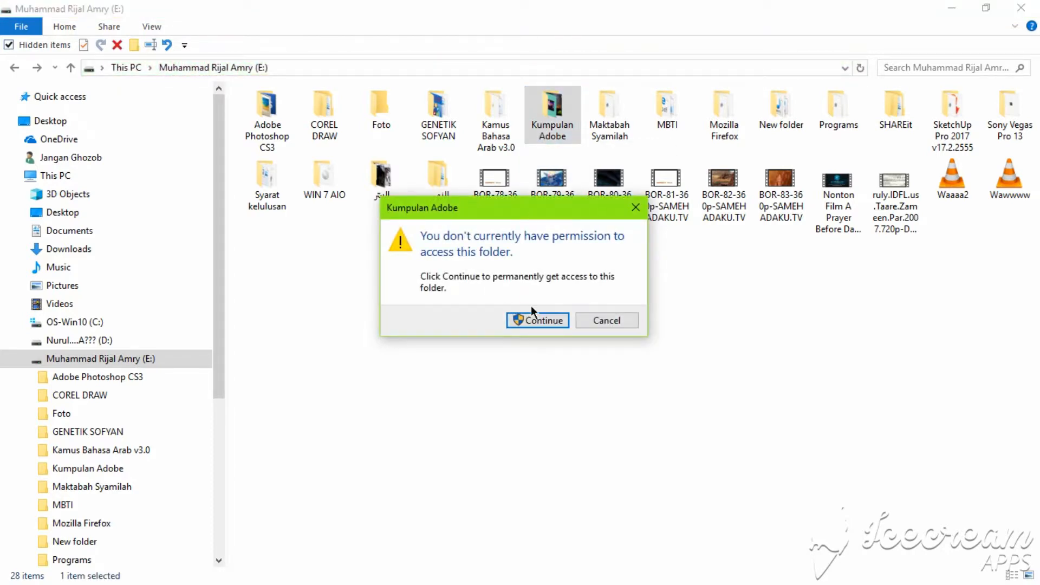
click(636, 207)
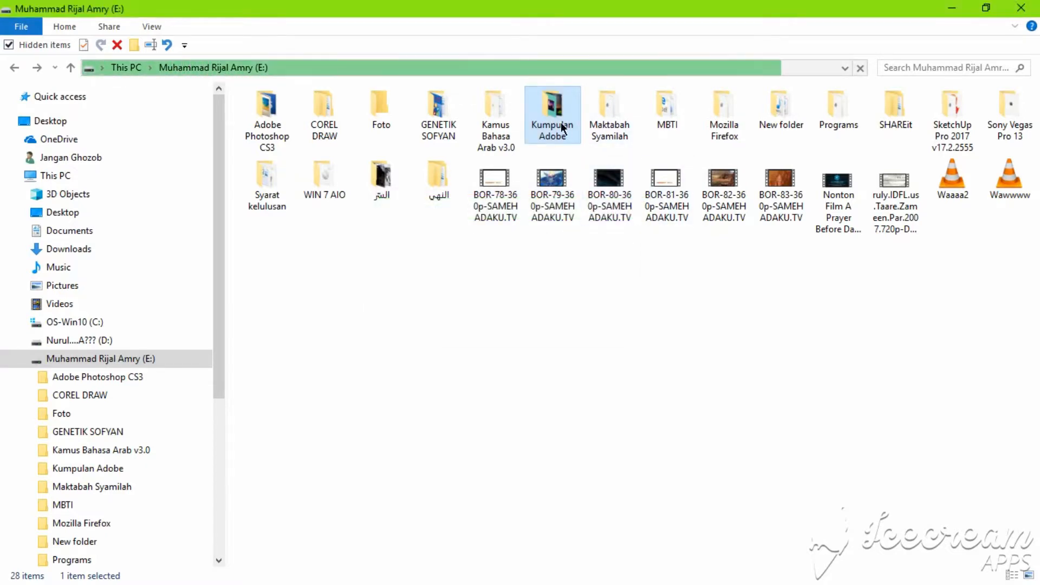
right_click(546, 114)
click(580, 142)
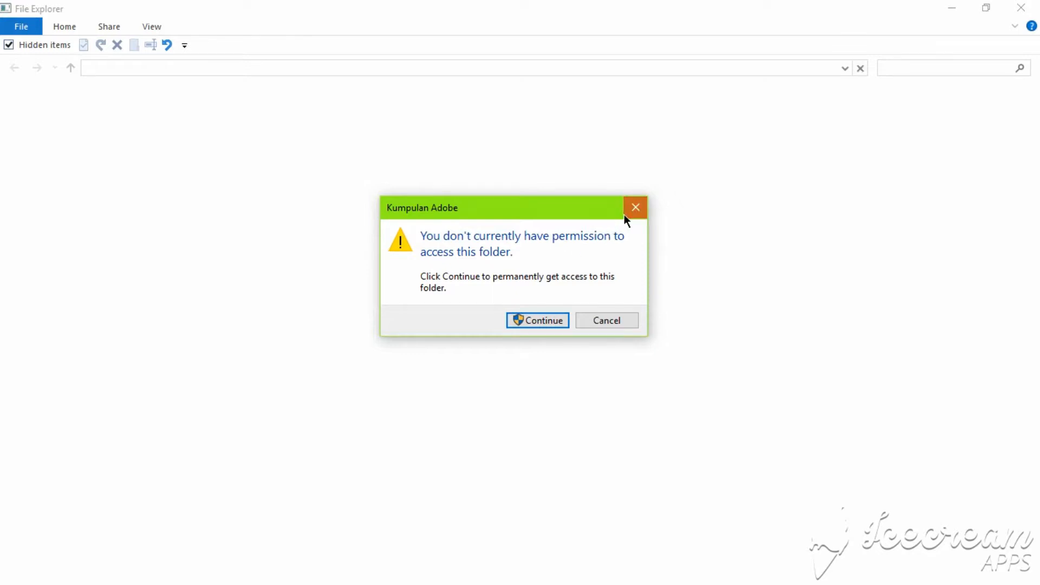
click(624, 215)
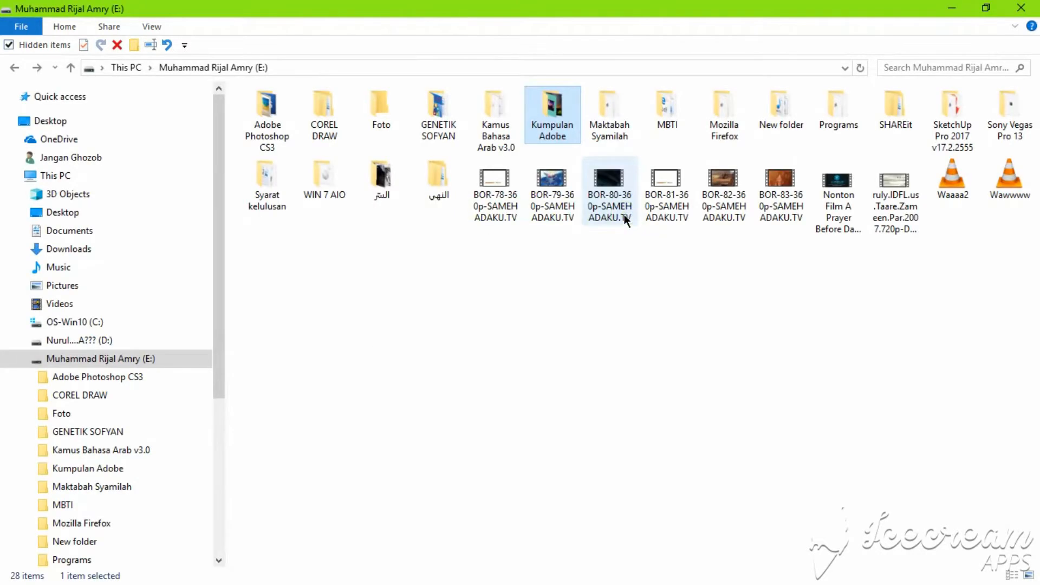
- Try to copy the Kumpulan Adobe folder into WIN 7 AIO, retry with administrator permission, cancel and return to drive E:
right_click(545, 120)
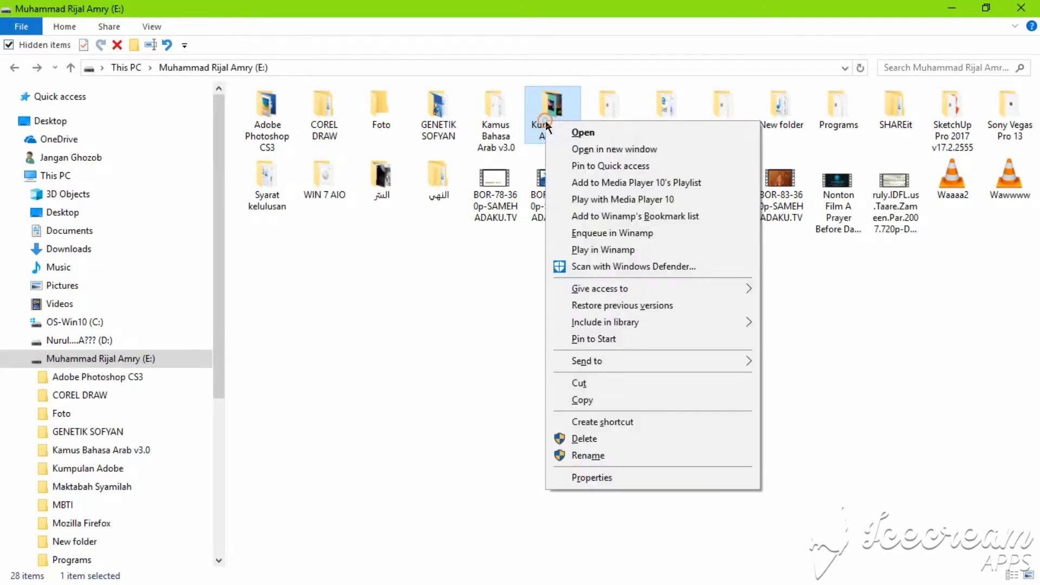
click(600, 399)
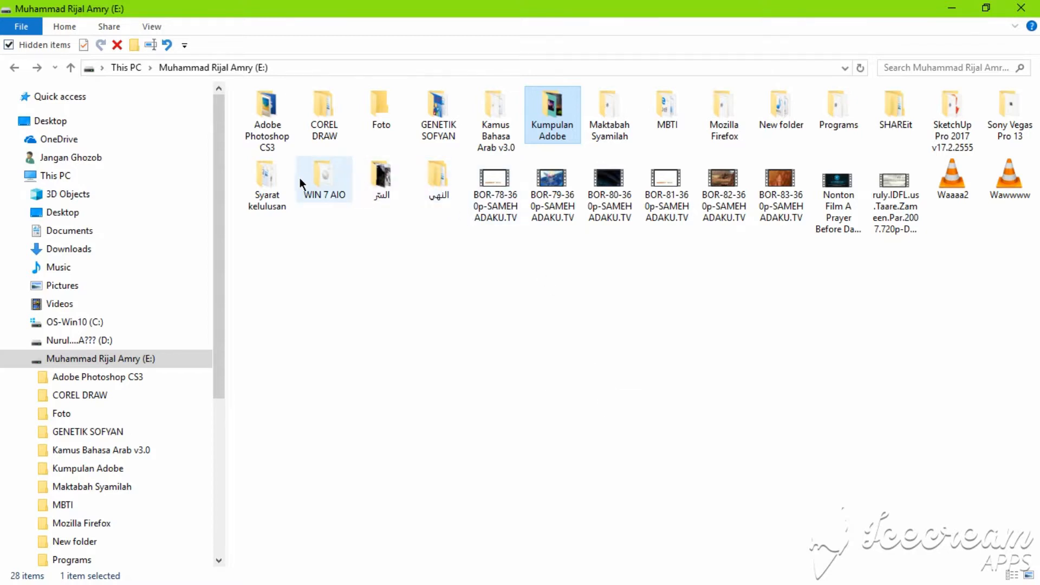
double_click(309, 189)
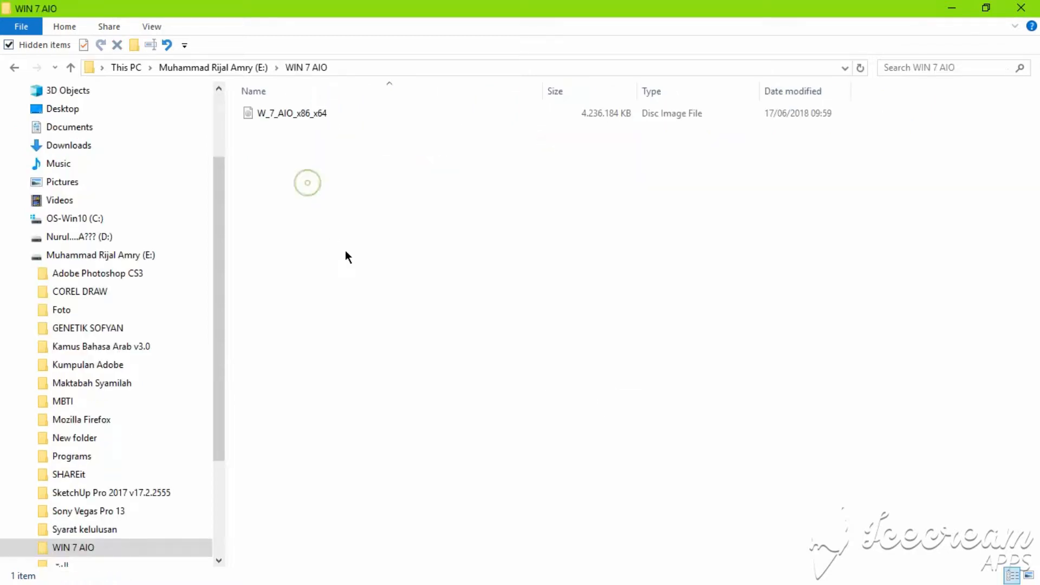
right_click(396, 287)
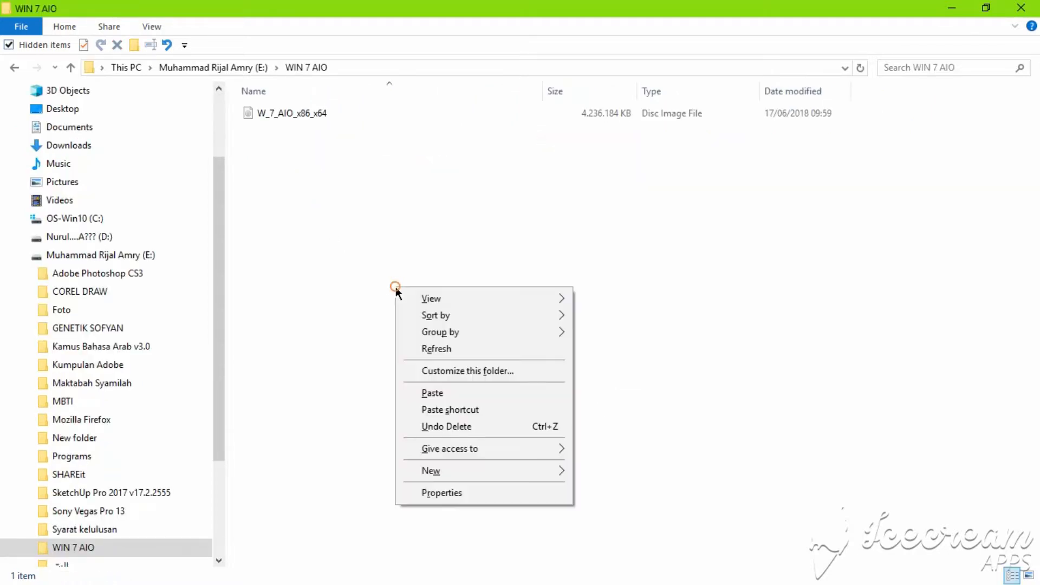
click(446, 391)
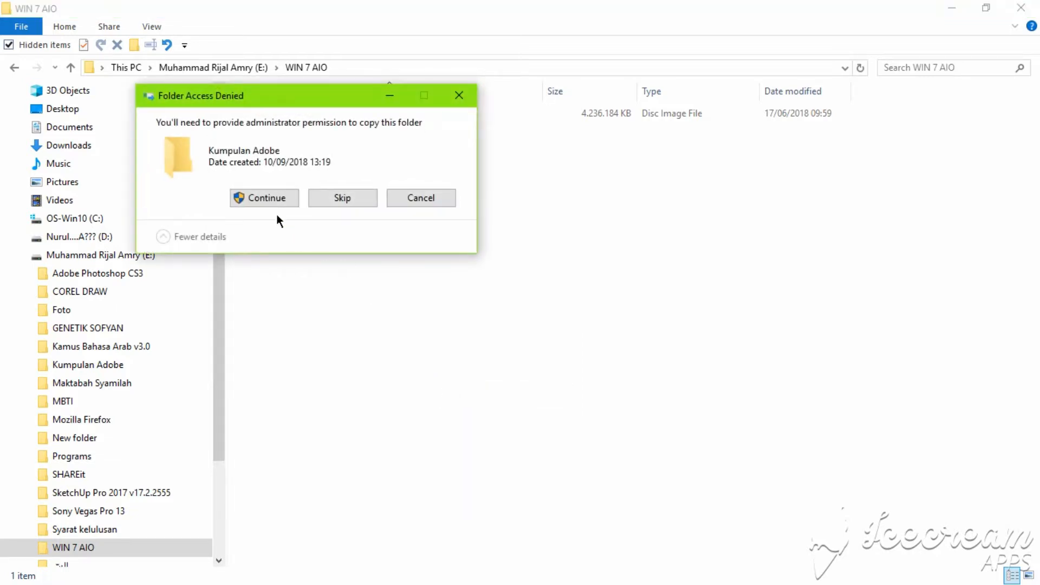
click(268, 196)
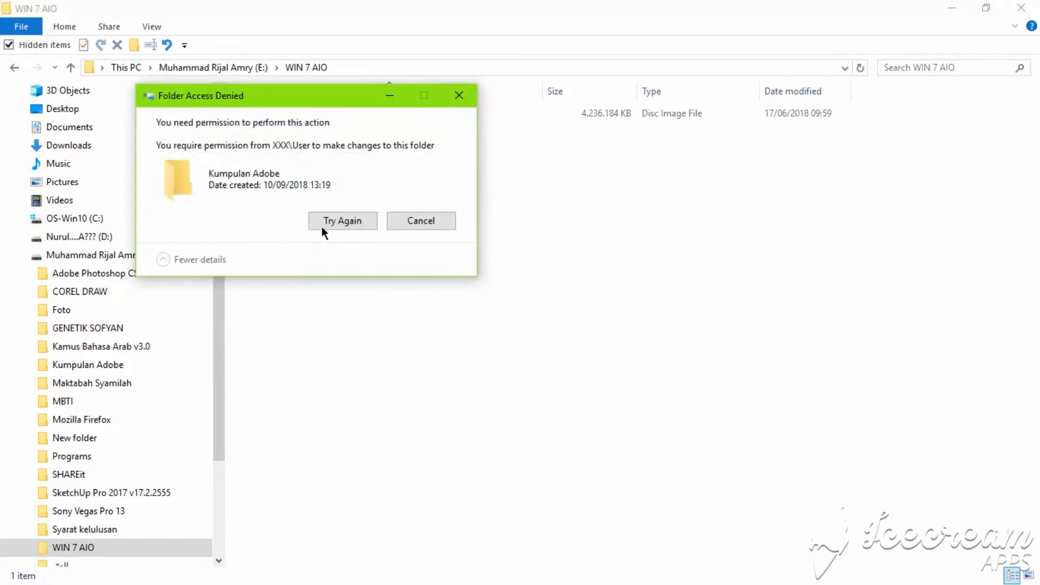
click(336, 220)
click(336, 220)
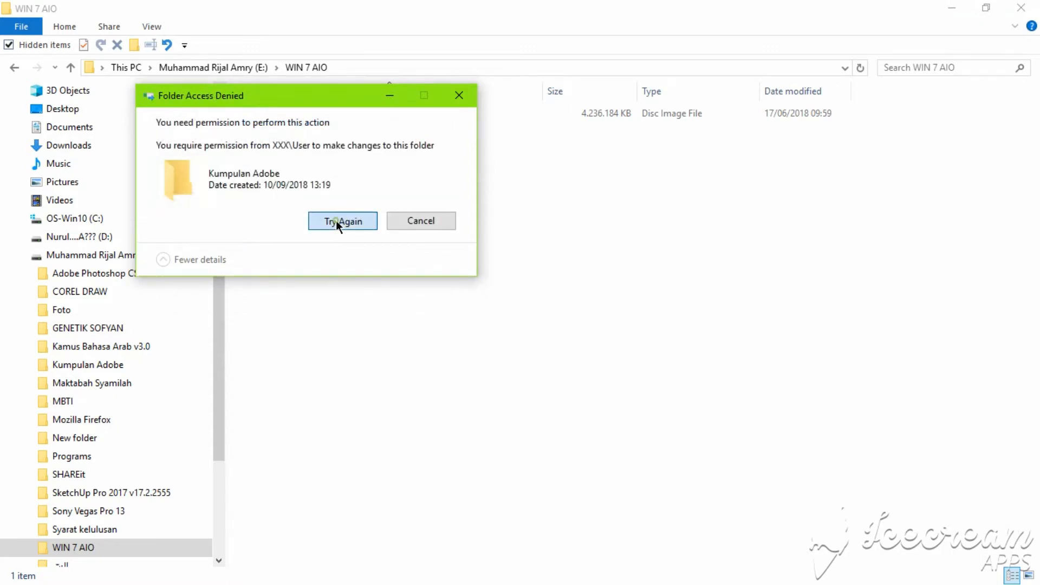
click(460, 101)
key(BackSpace)
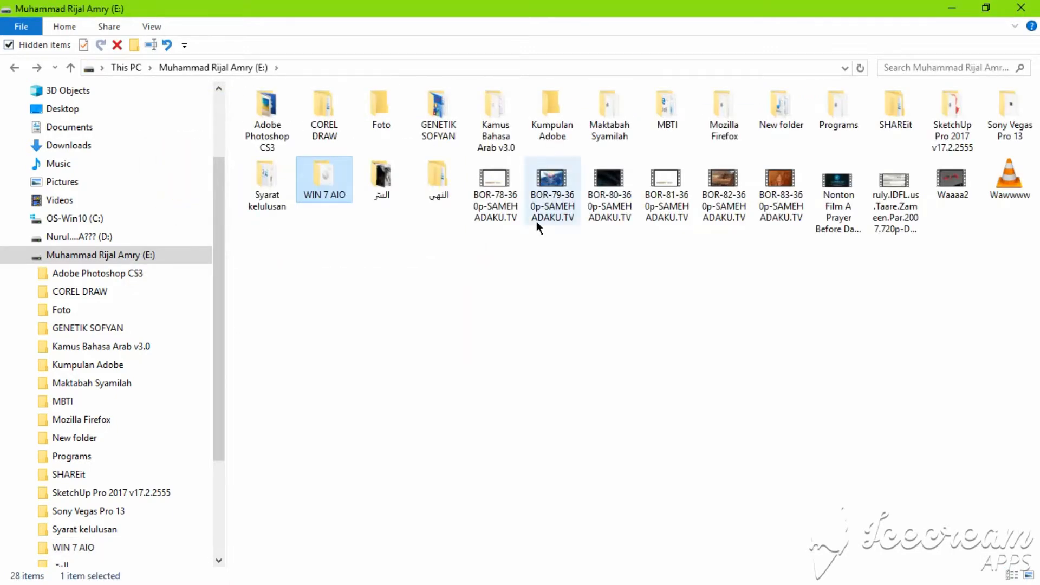
- Try to delete the Kumpulan Adobe folder, retry the deletion and skip the folder
click(568, 124)
right_click(569, 125)
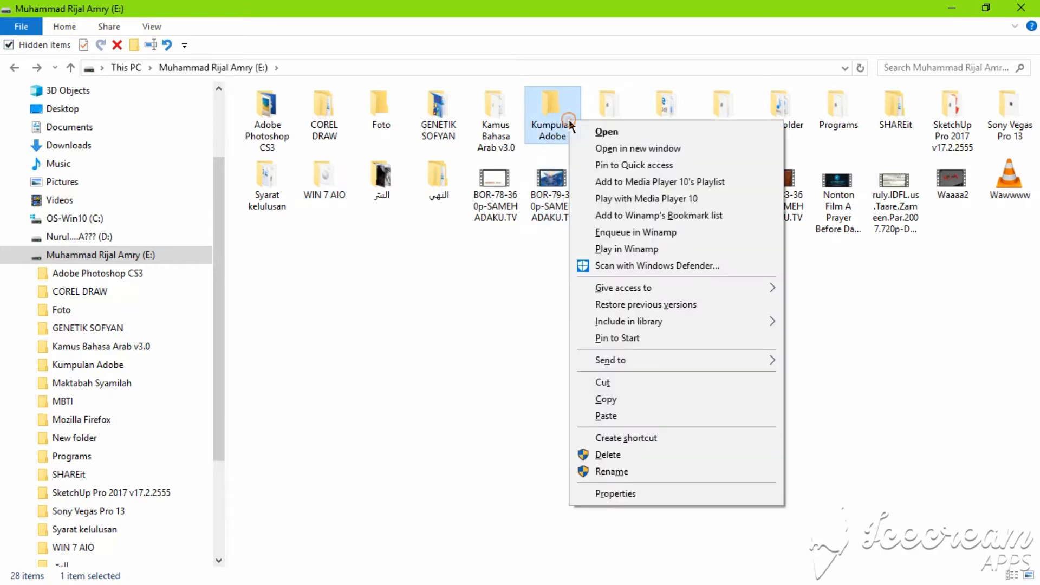
click(627, 454)
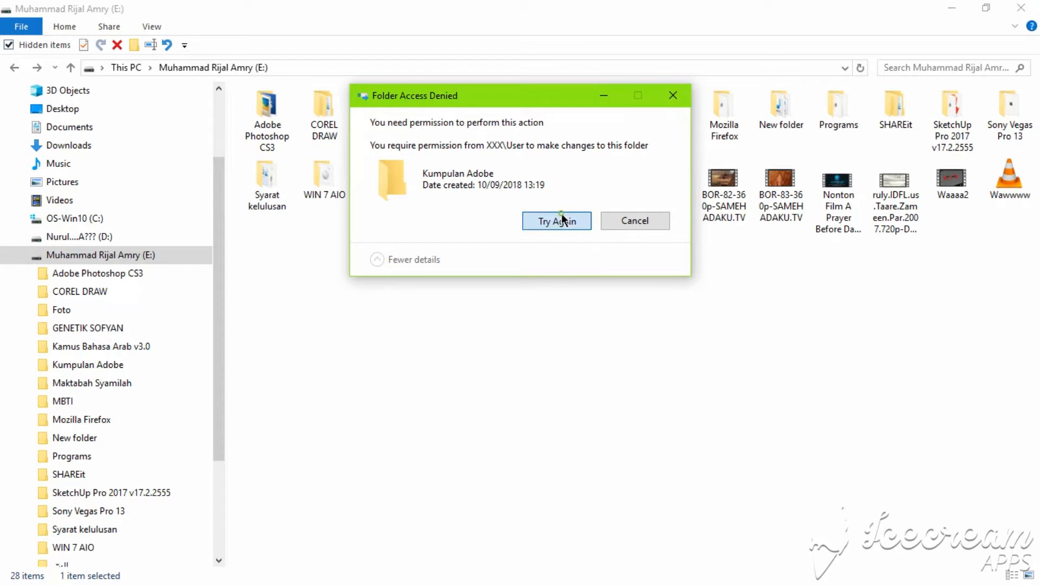
click(562, 219)
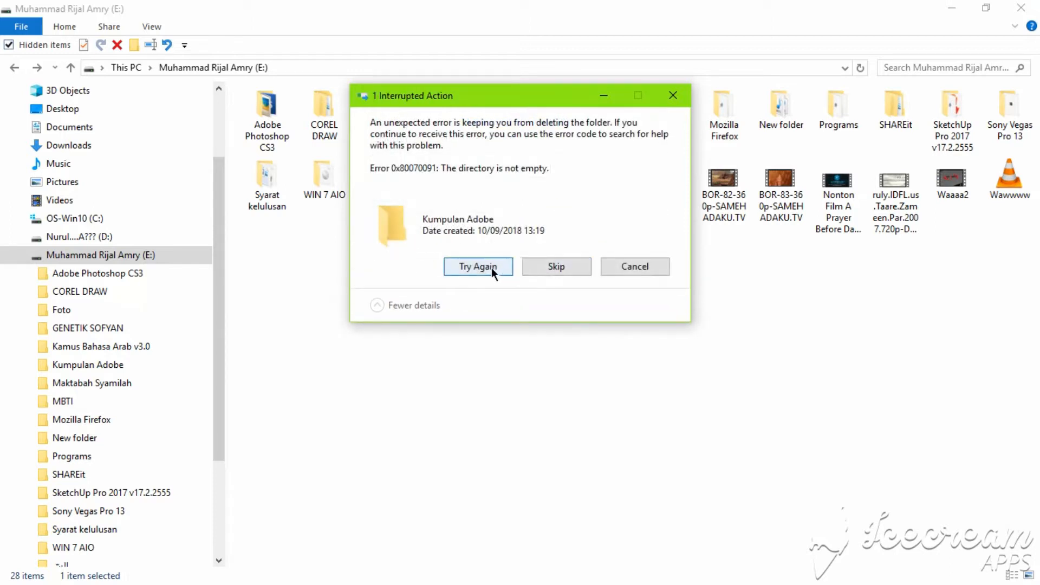
click(492, 267)
click(492, 268)
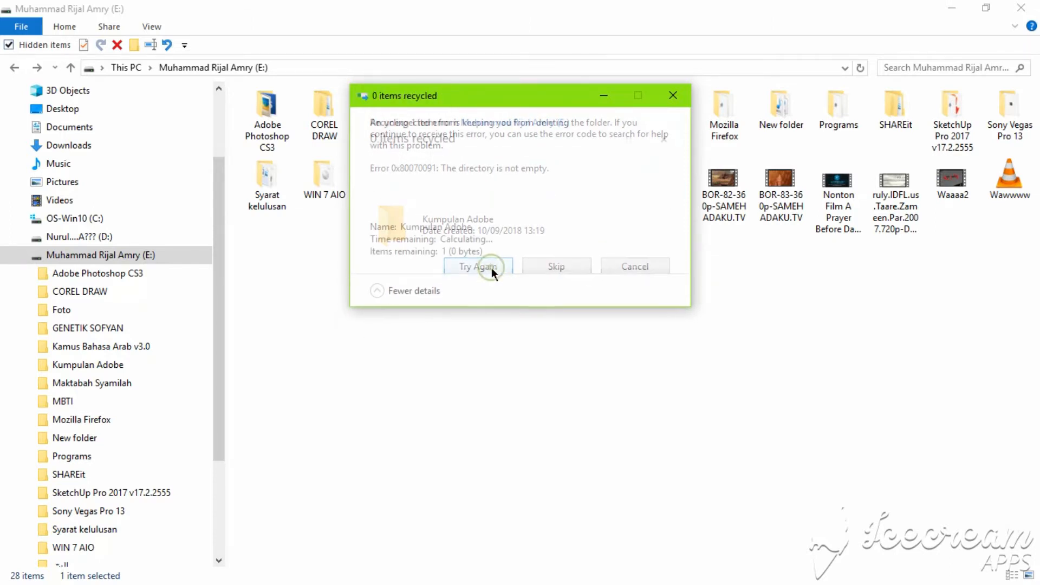
click(553, 265)
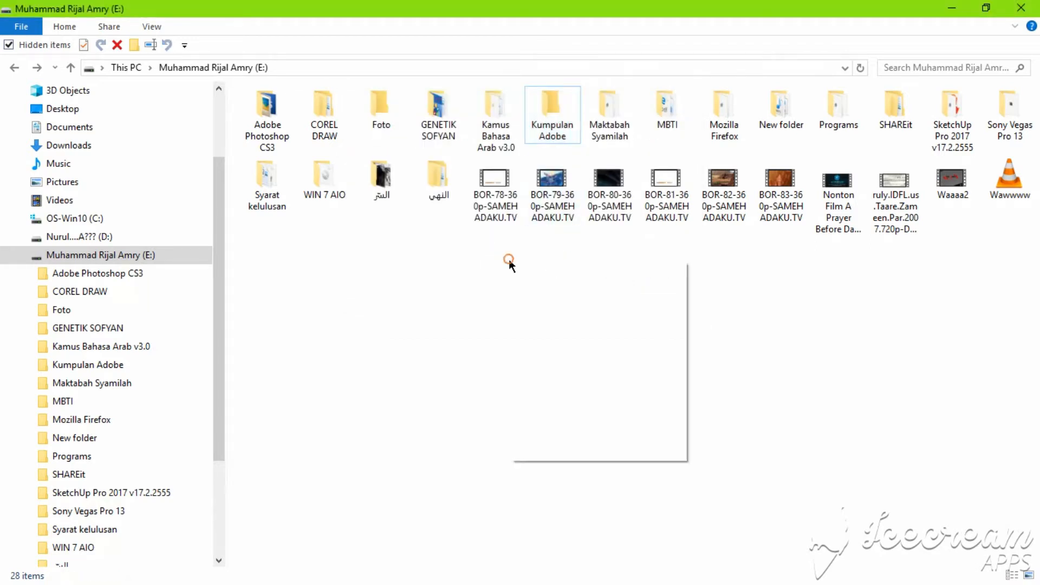
- Refresh the contents of drive E: and close the File Explorer window
right_click(508, 259)
click(563, 329)
right_click(564, 329)
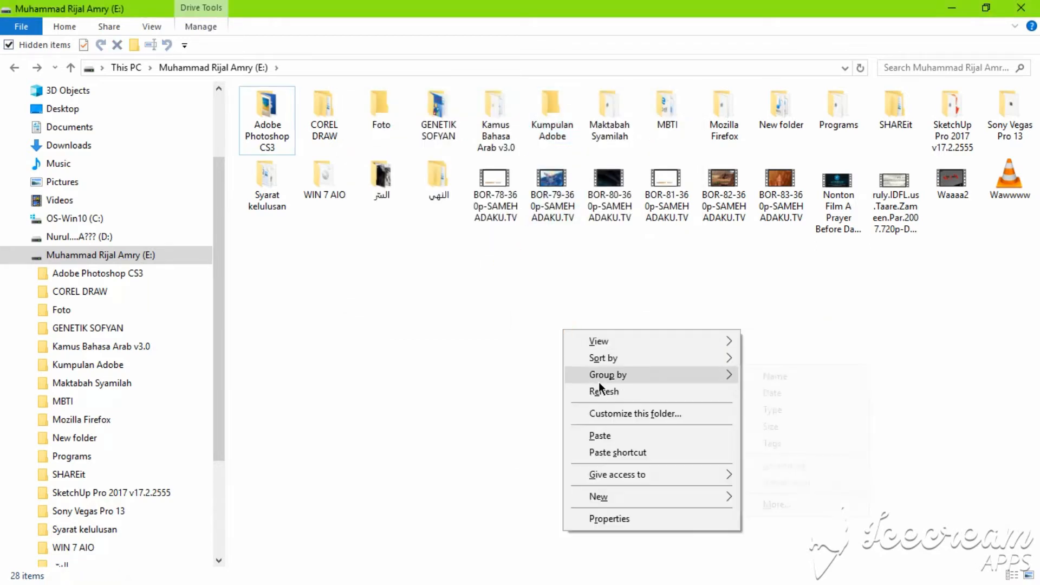
right_click(612, 396)
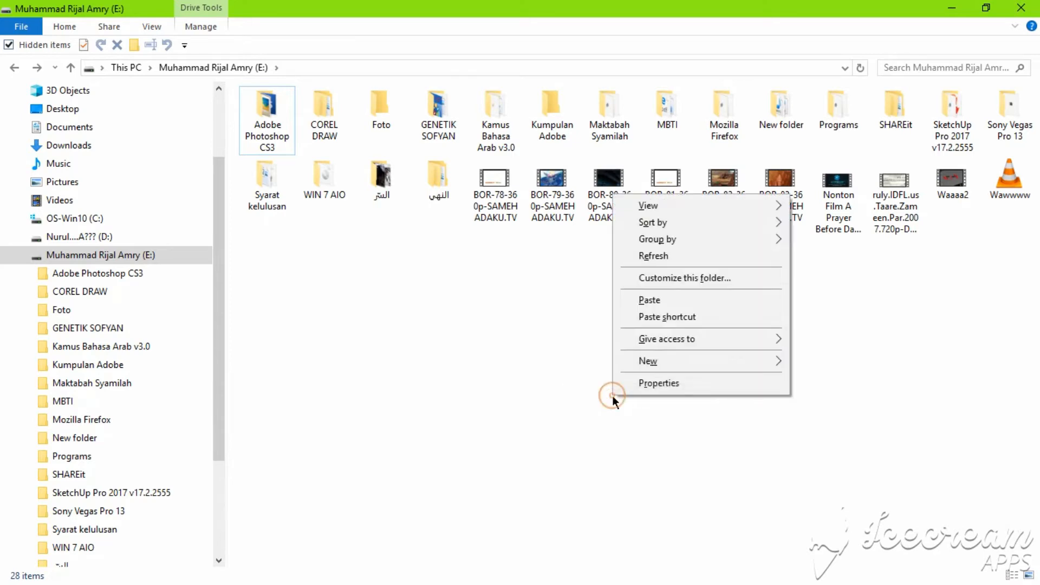
click(672, 255)
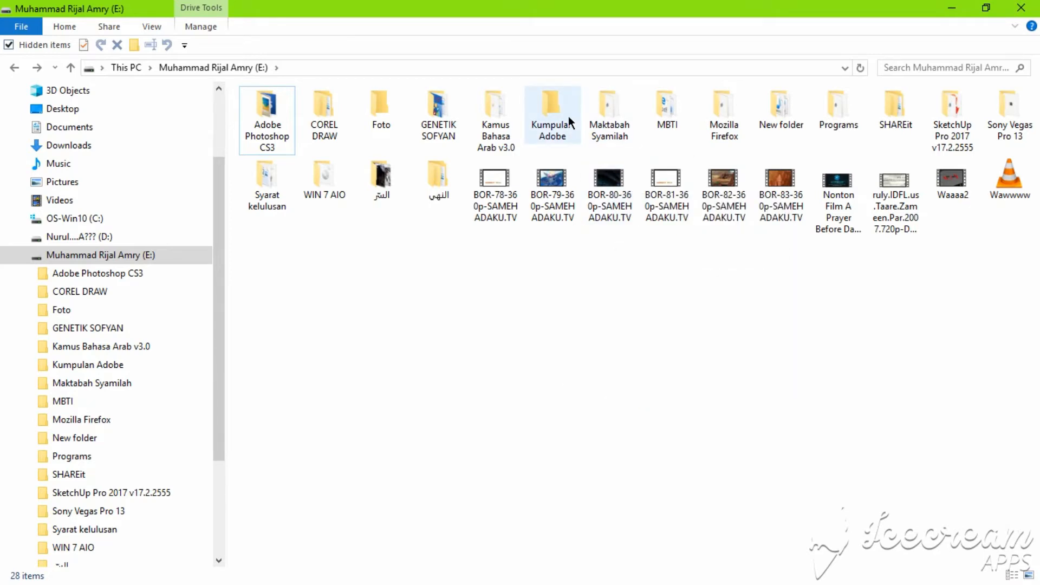
right_click(569, 121)
click(605, 179)
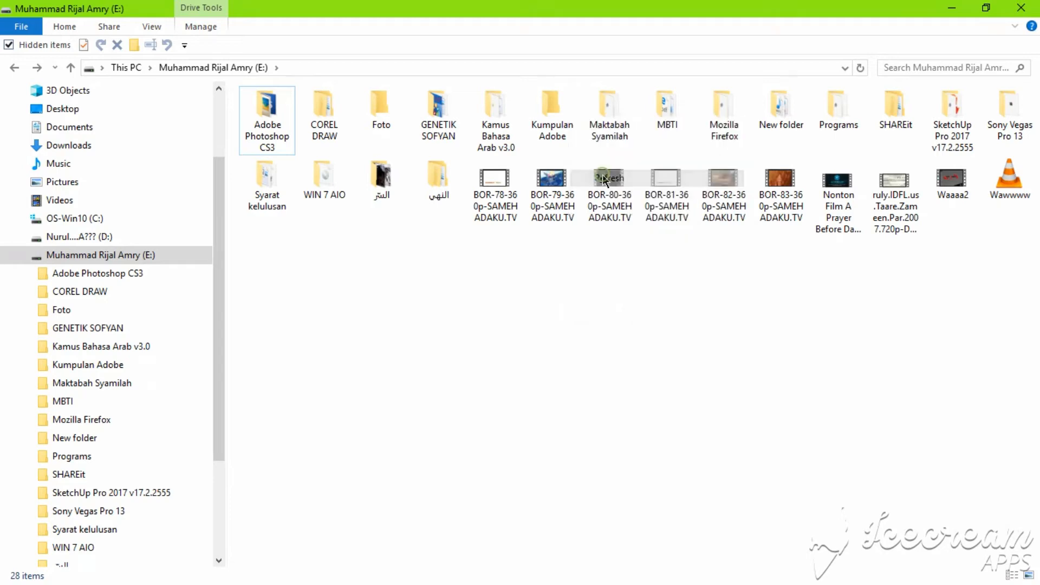
click(552, 124)
right_click(522, 277)
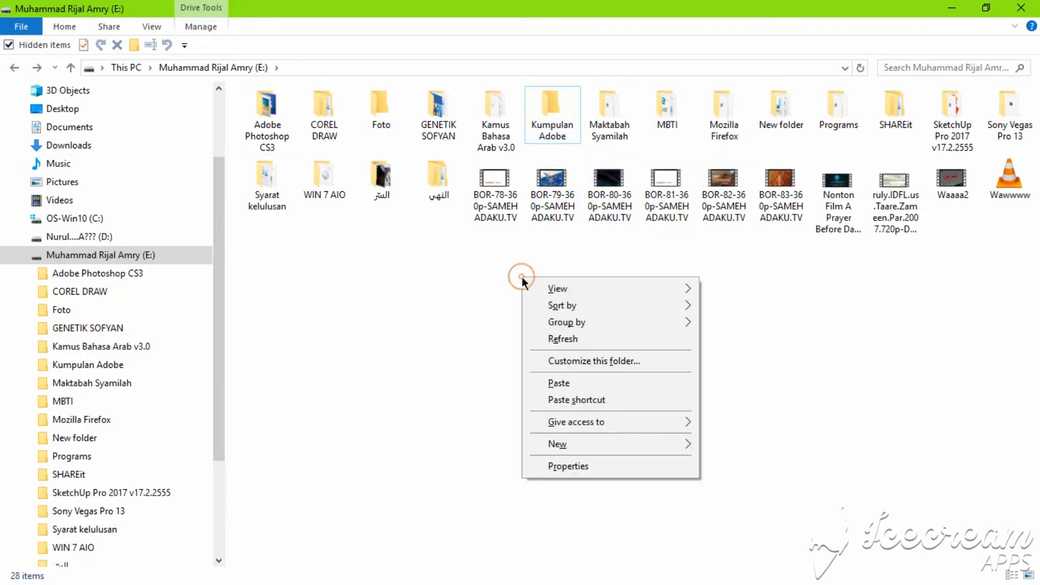
click(563, 340)
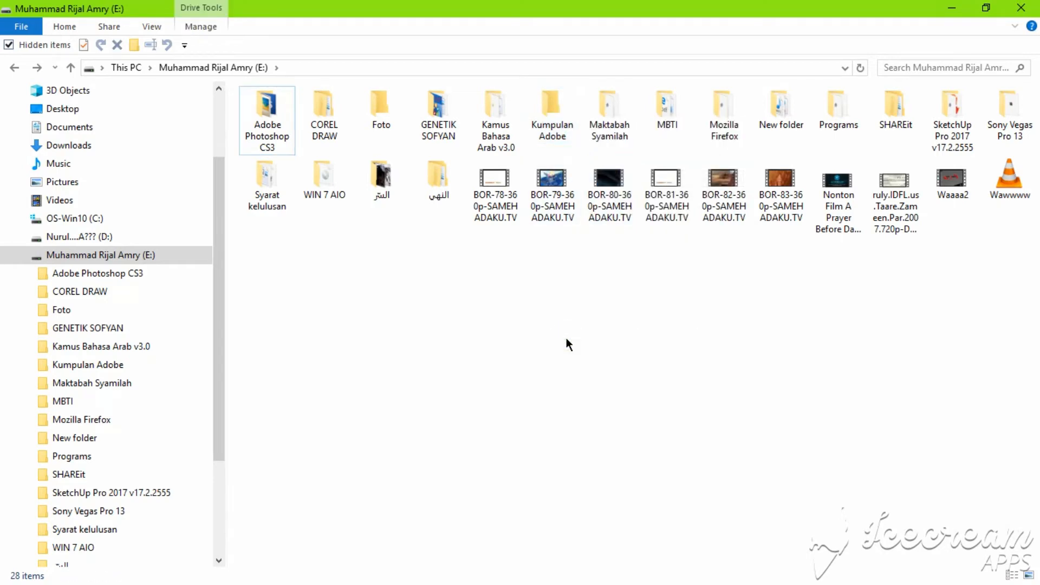
click(1021, 6)
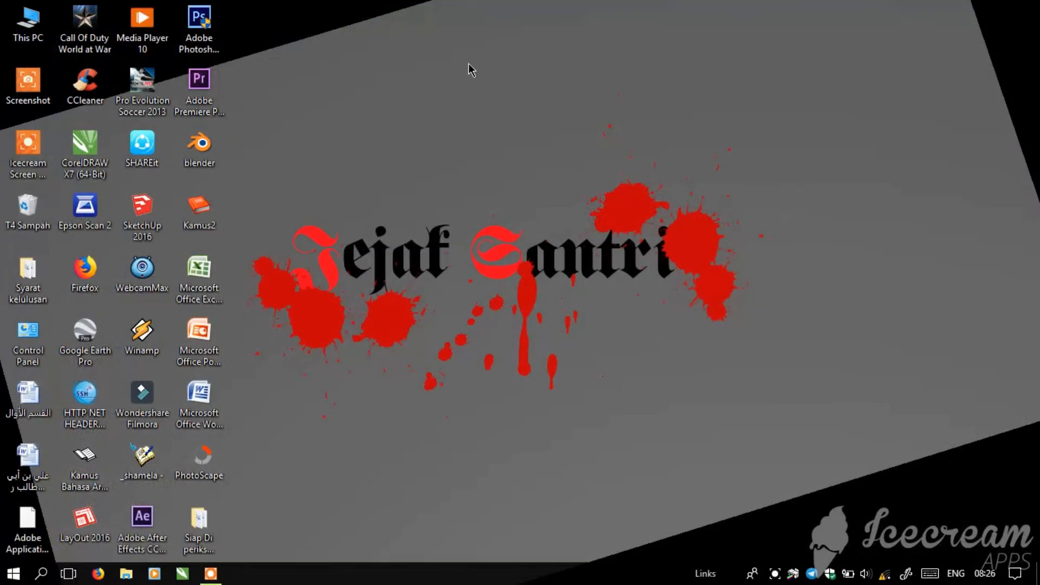
right_click(470, 65)
click(523, 112)
right_click(525, 112)
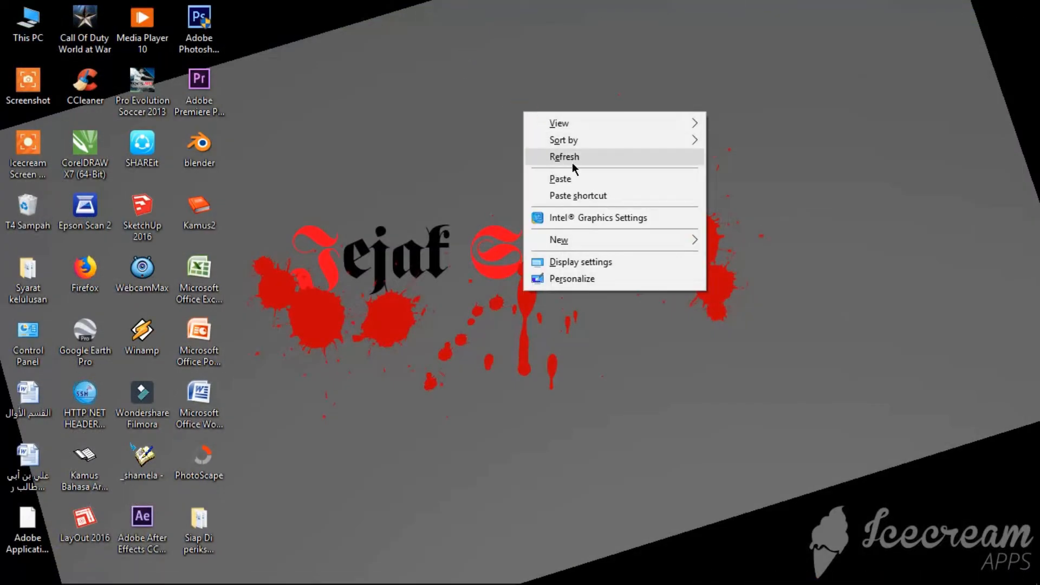
click(572, 162)
right_click(572, 163)
click(624, 209)
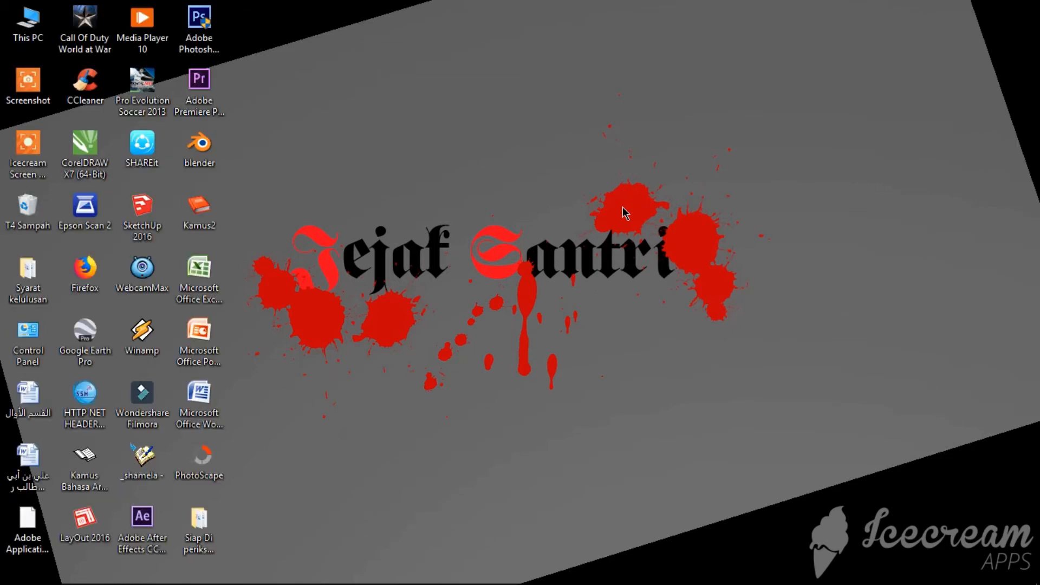
right_click(286, 130)
click(329, 168)
right_click(328, 171)
click(373, 214)
right_click(374, 212)
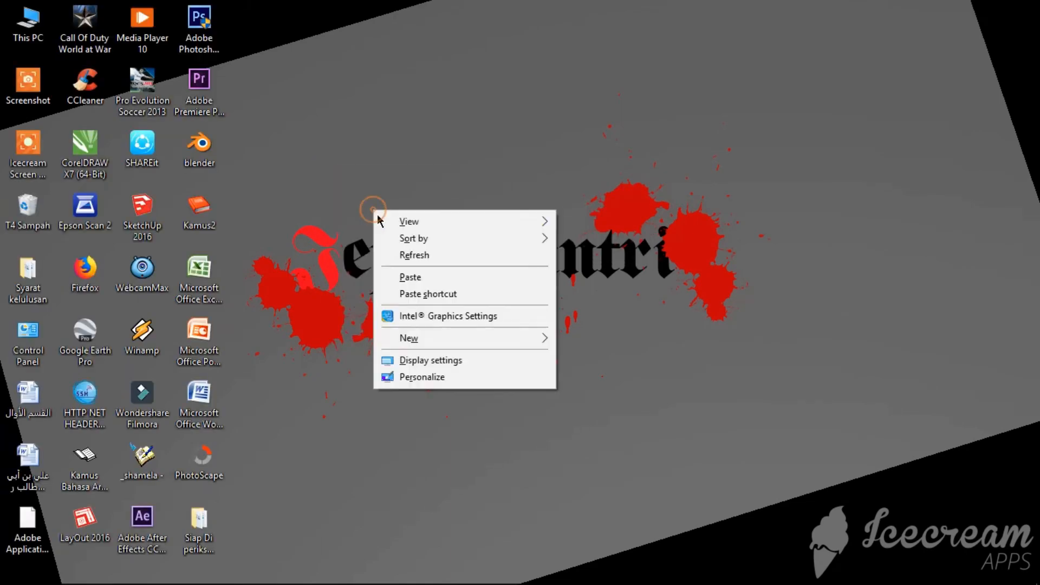